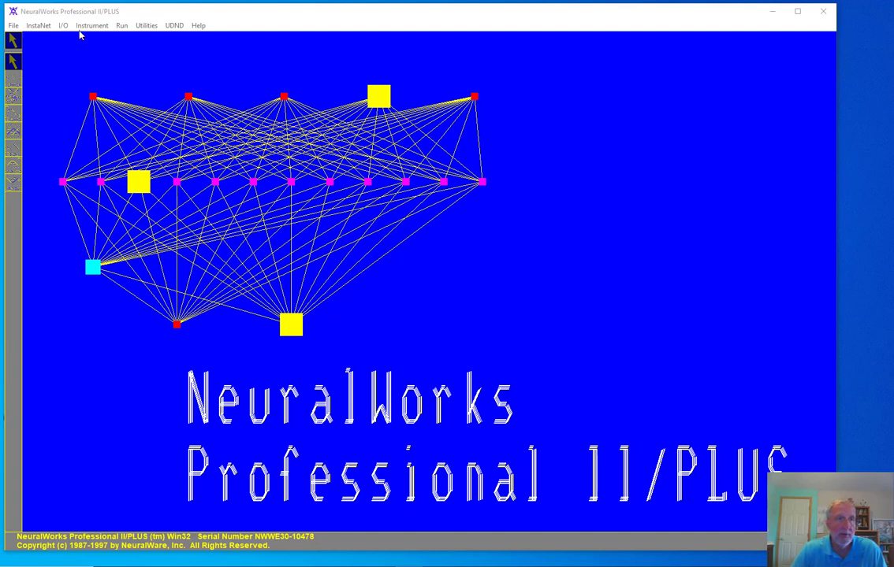
- Start a new Self Organizing Map network with 4 rows, 4 columns and 0 outputs
click(40, 26)
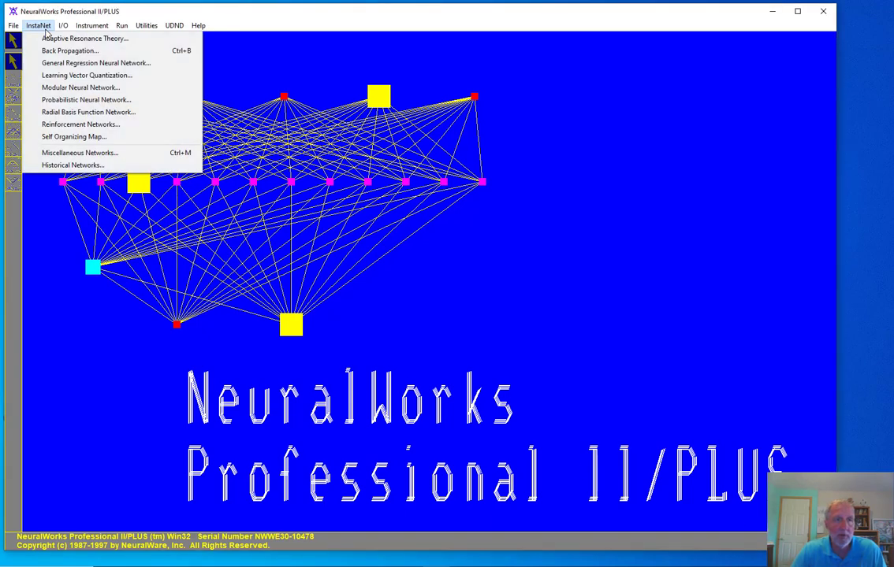
mouse_move(55, 22)
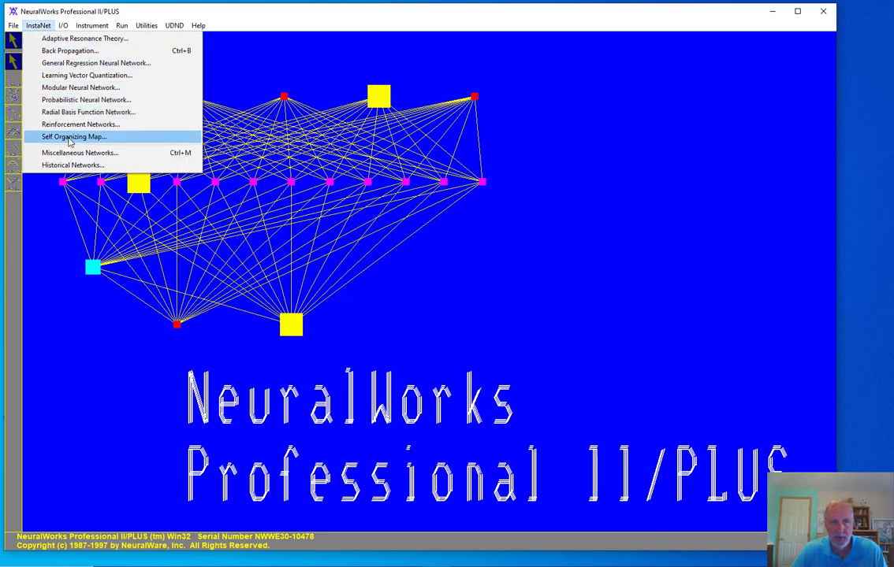
click(70, 138)
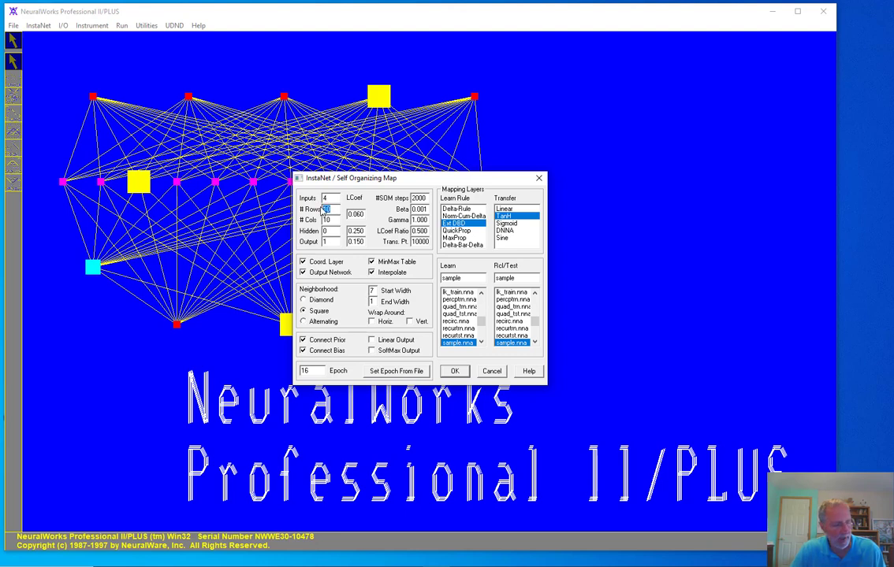
text(4)
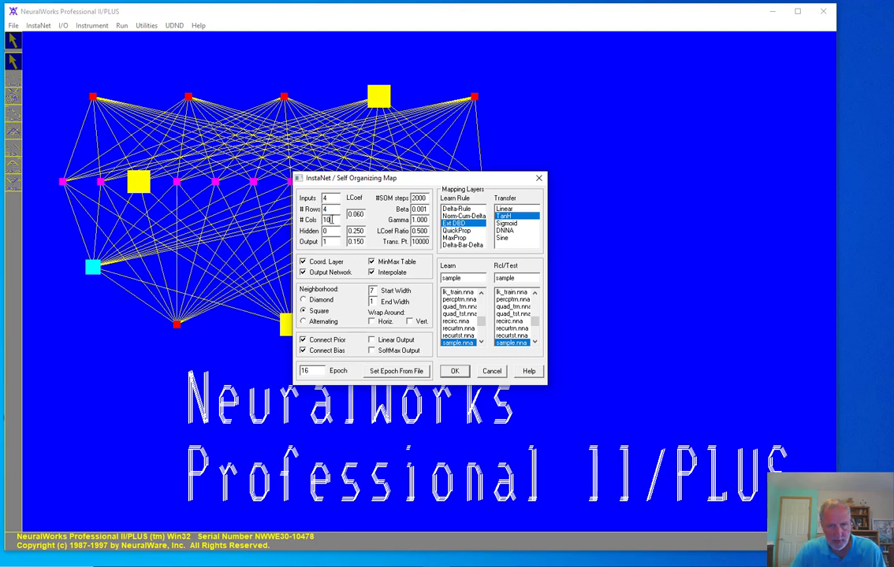
double_click(331, 220)
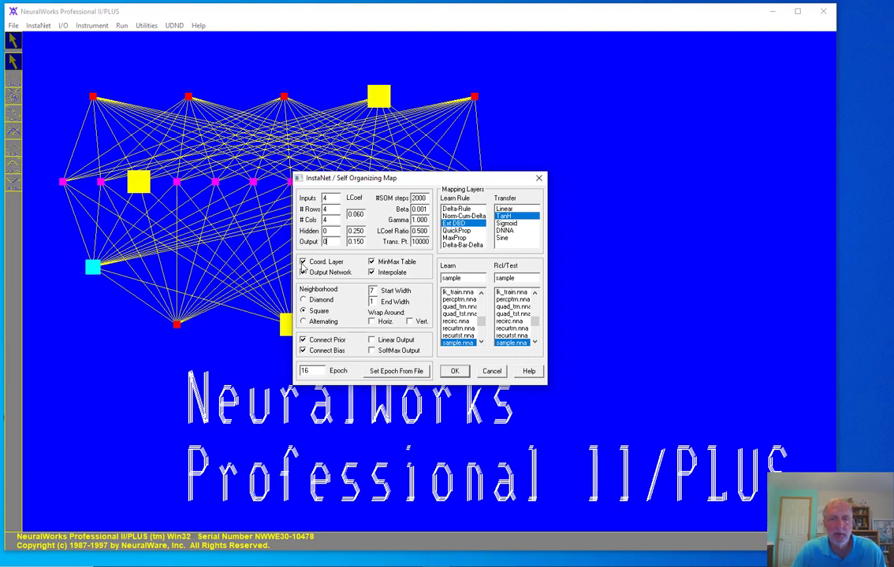
- Disable the coordinate layer, output network, Connect Prior and Connect Bias options, and choose the Delta-Rule learn rule with Sigmoid transfer
click(302, 263)
click(371, 262)
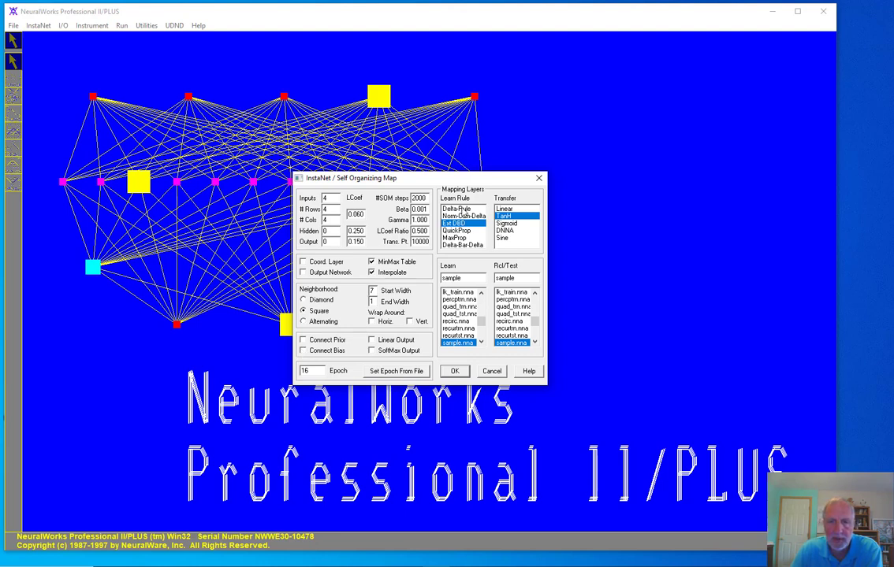
click(458, 209)
click(504, 224)
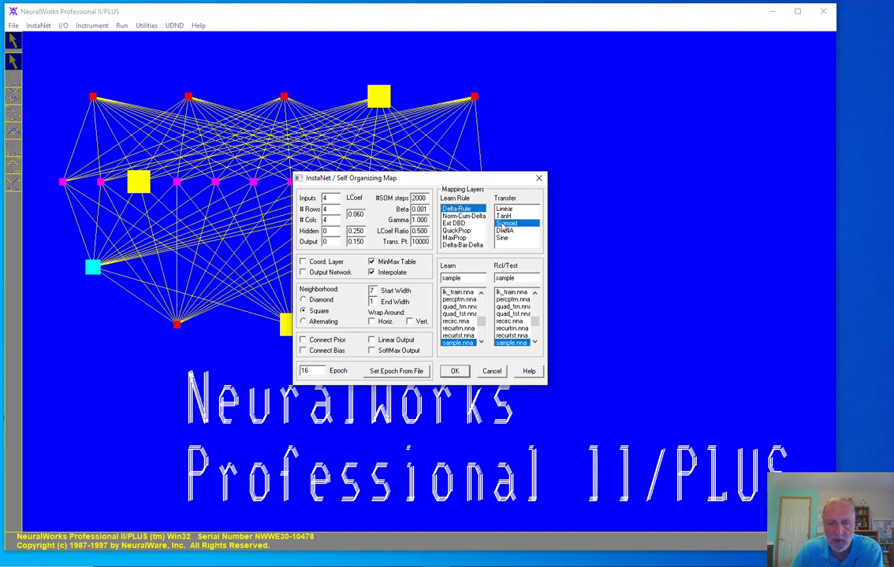
- Choose iris_tra for learning and iris_tes for recall/test, set the epoch from the file, and build the network
scroll(484, 307, up, 2)
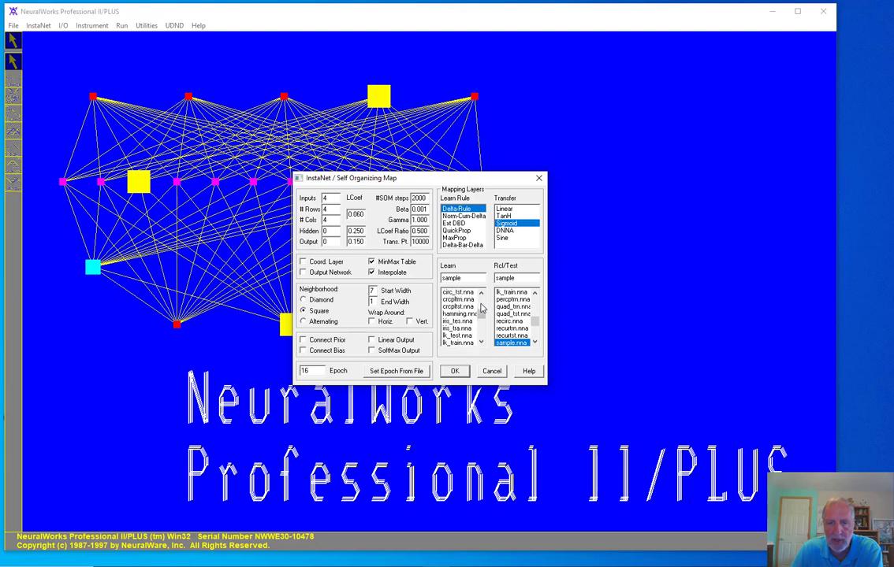
click(459, 329)
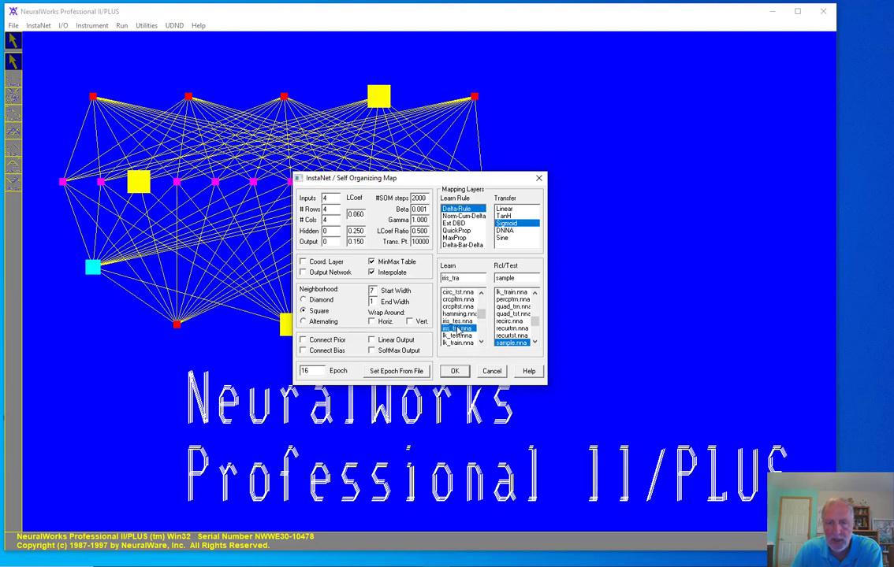
scroll(535, 314, up, 3)
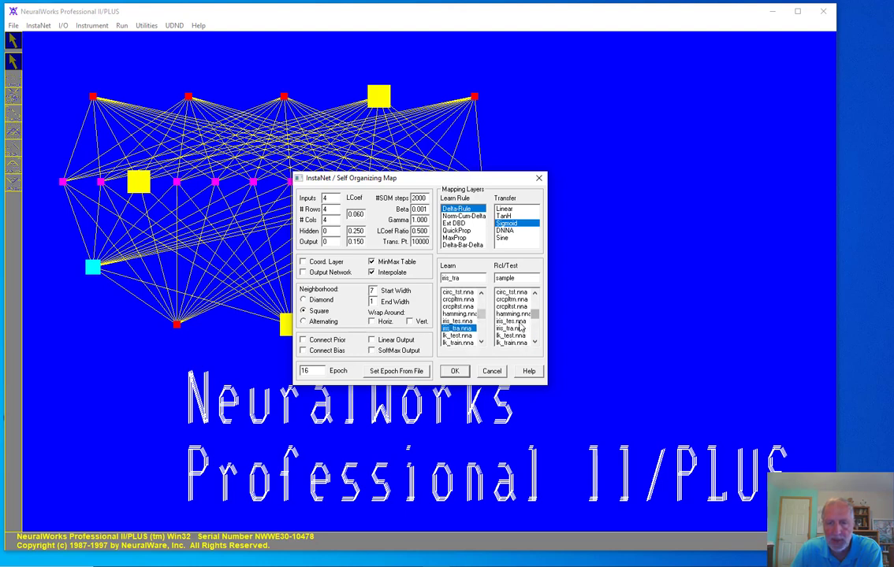
click(510, 321)
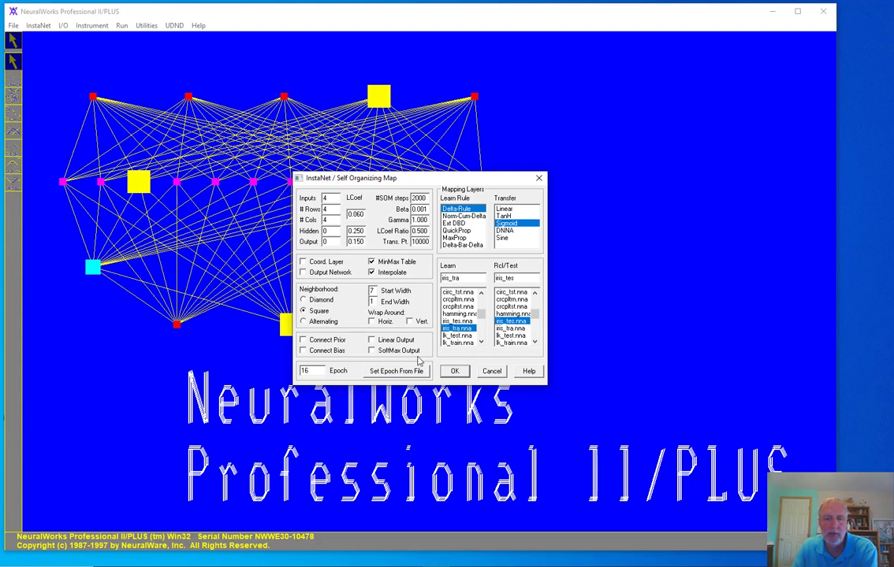
click(400, 372)
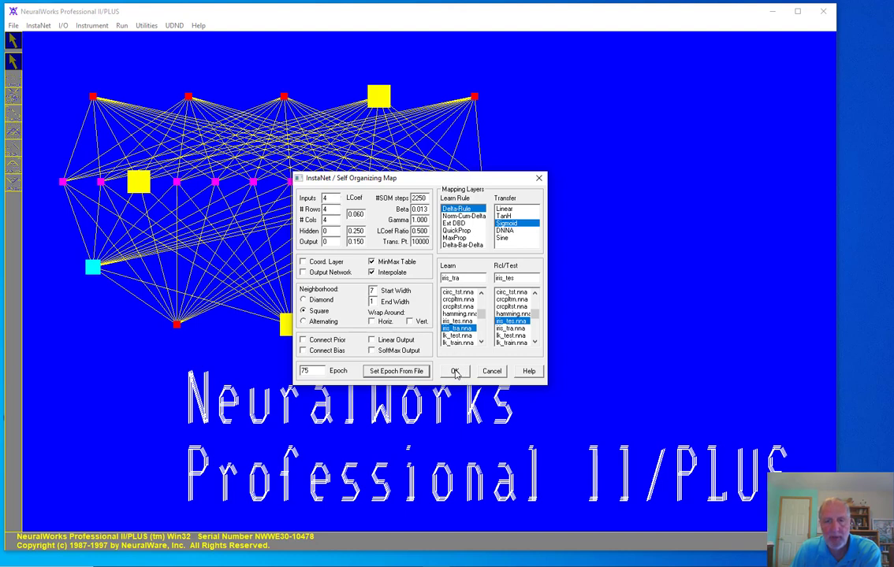
click(456, 372)
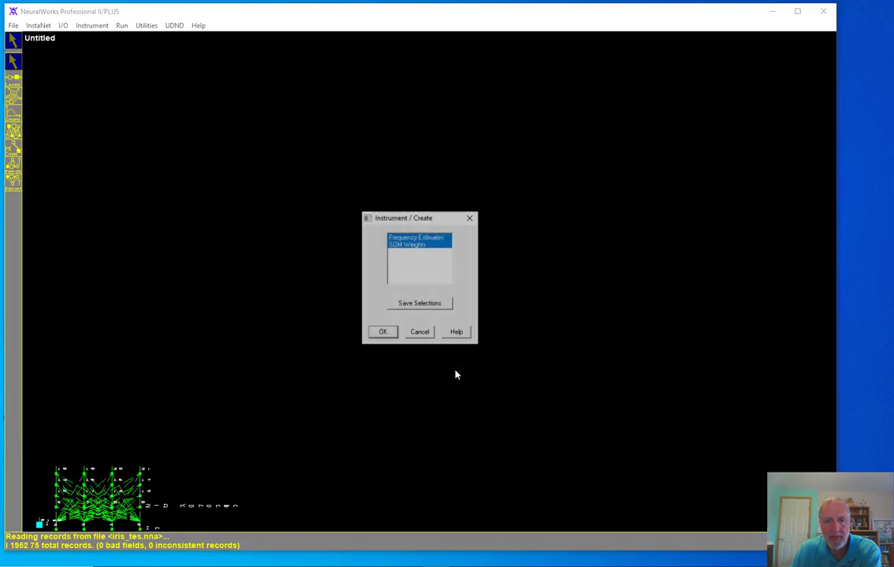
- Save the Frequency Estimates and SOM Weights selections and create both instruments
click(420, 244)
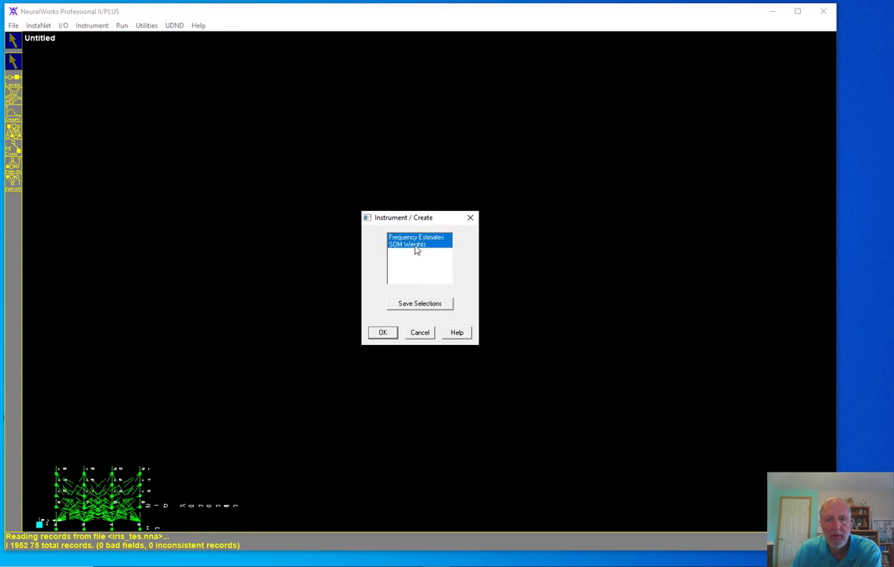
click(416, 245)
click(417, 304)
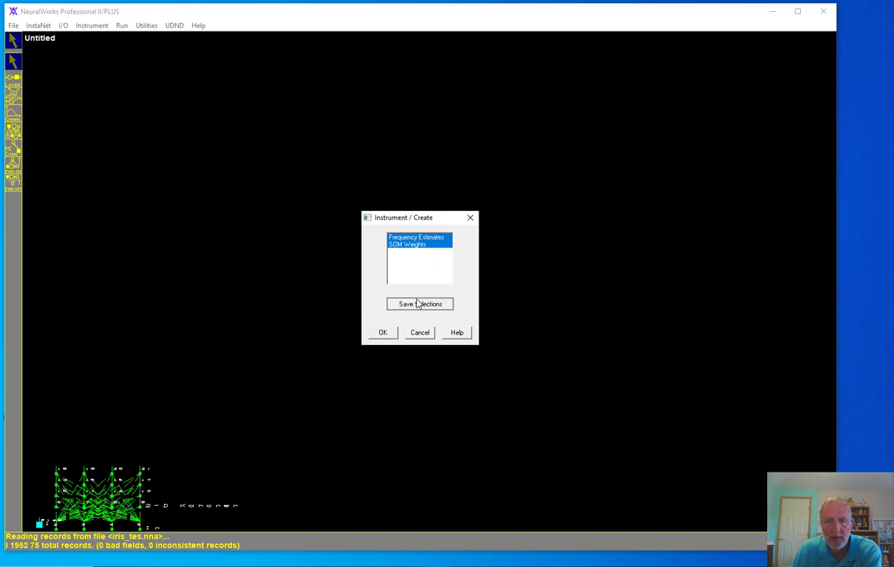
click(384, 334)
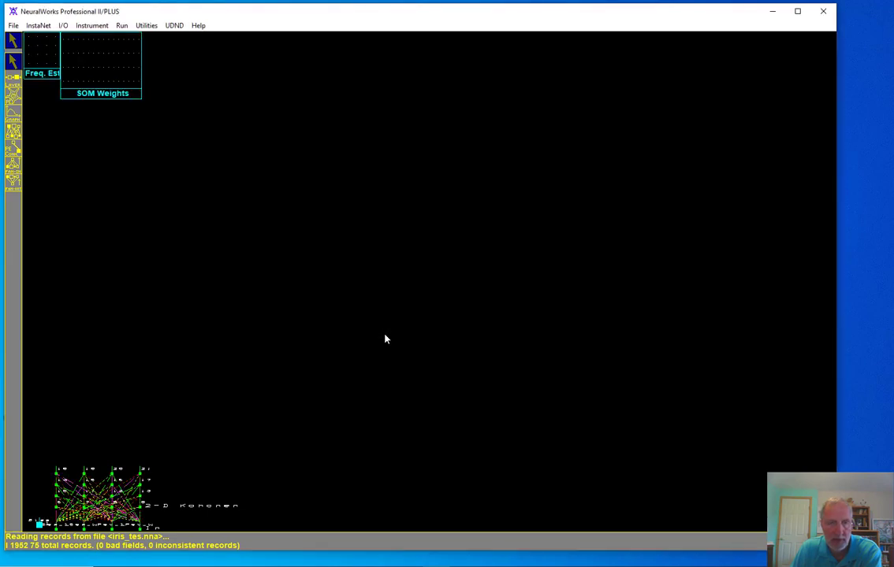
- Enlarge the SOM Weights and Freq. Estimates instruments side by side, and move the Kohonen and input layers upward to separate them
drag(30, 61, 520, 236)
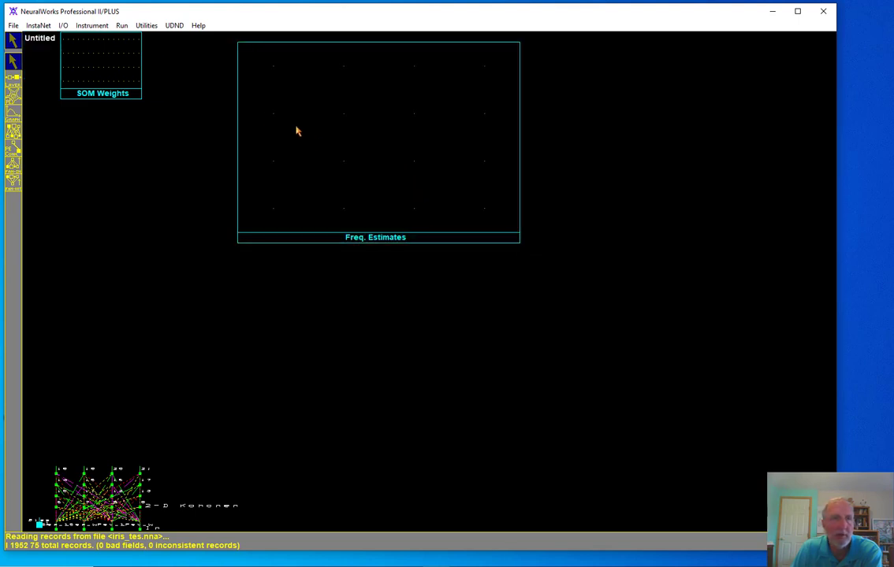
drag(121, 62, 89, 63)
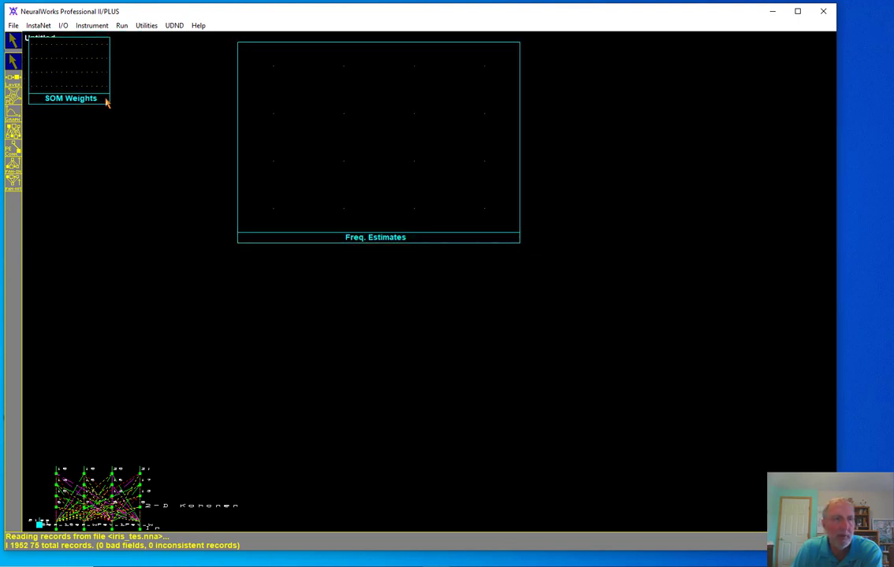
drag(107, 104, 218, 244)
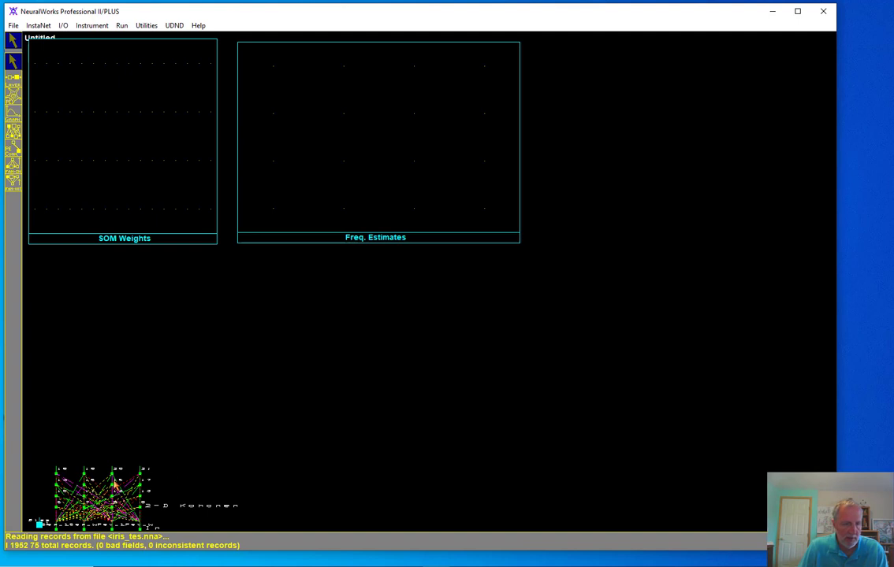
drag(114, 482, 145, 426)
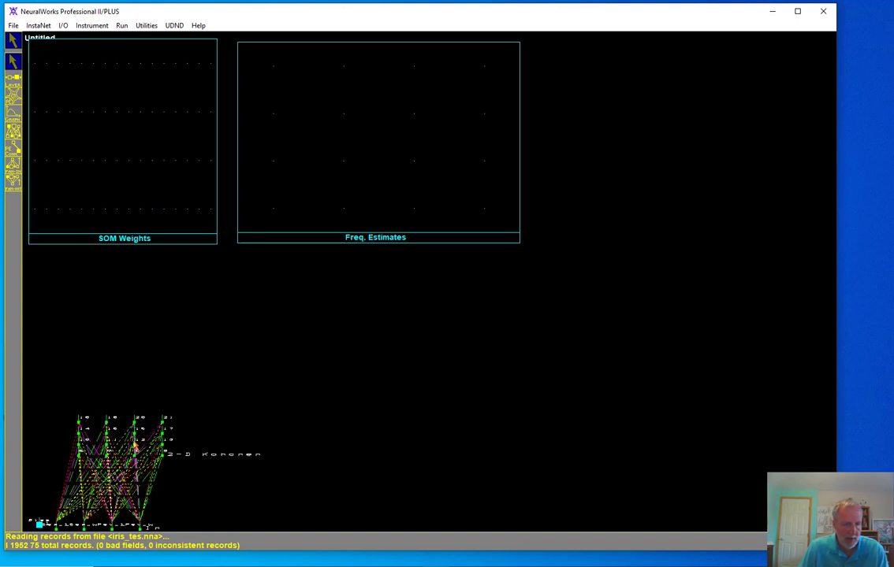
drag(96, 526, 102, 518)
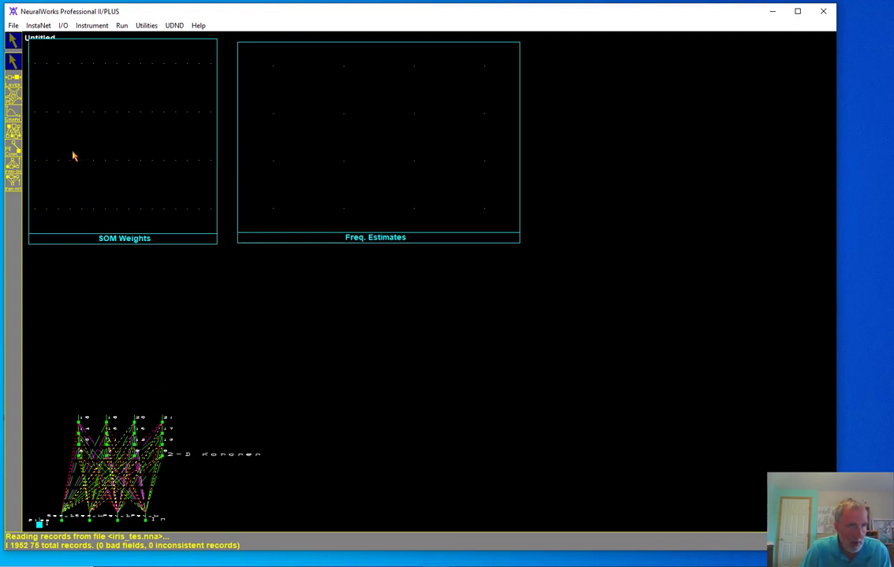
- Train the 4 by 4 map using the Until learning option
click(122, 25)
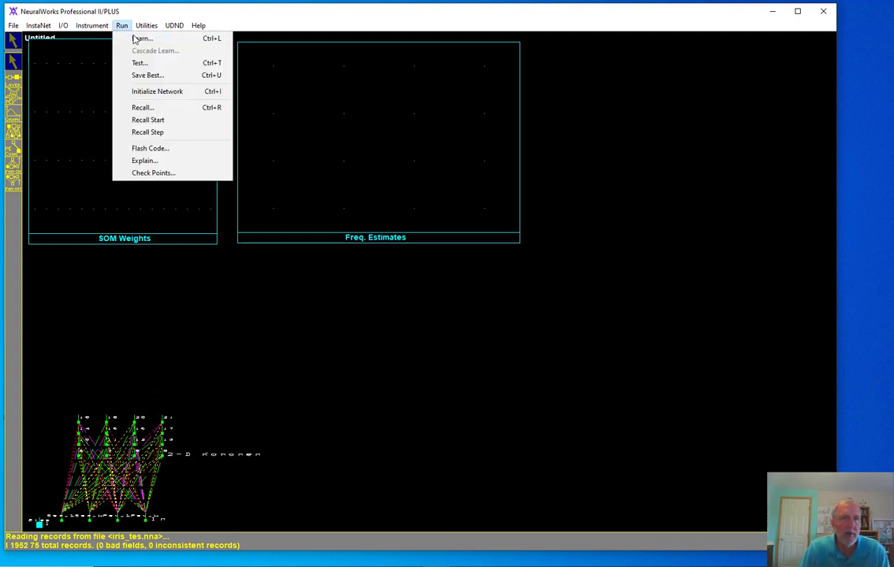
click(135, 39)
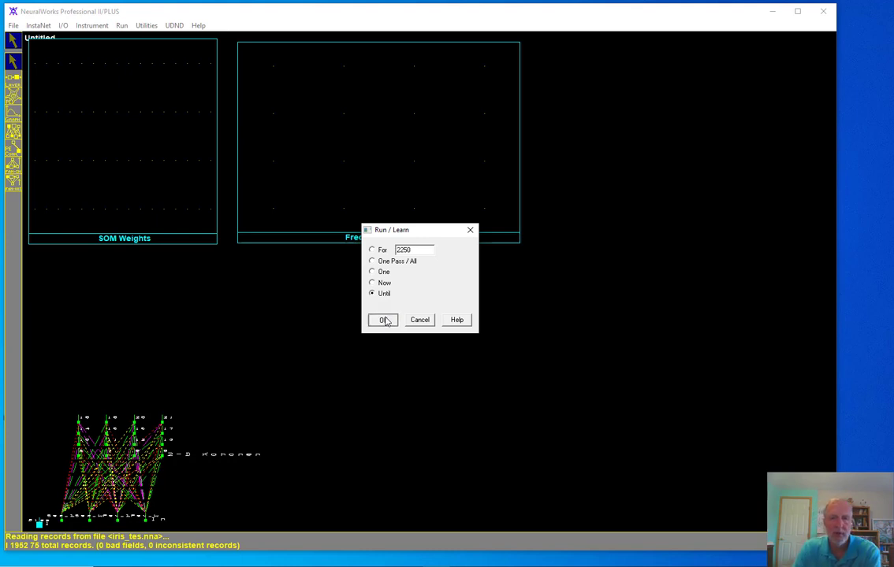
click(383, 320)
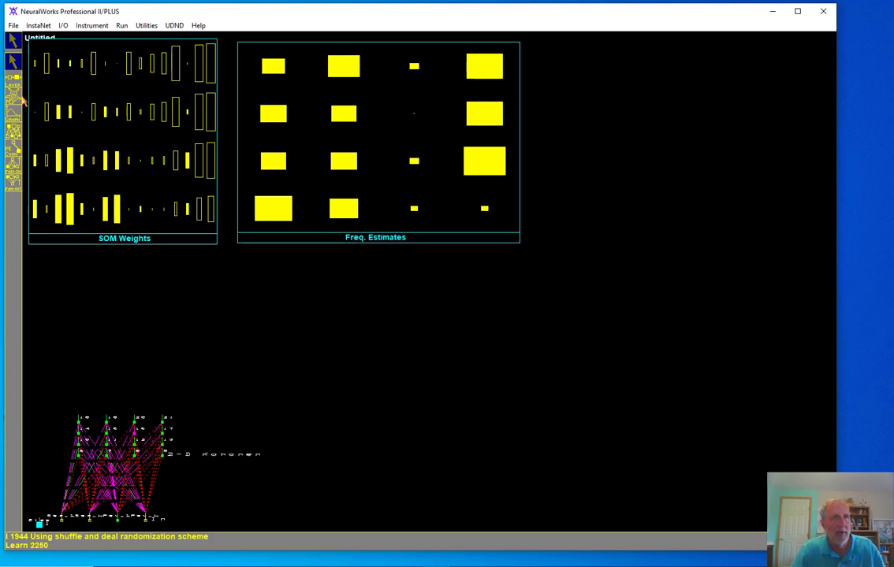
- Build a new Self Organizing Map with 10 rows and 10 columns, including the Frequency Estimates and SOM Weights instruments
click(41, 26)
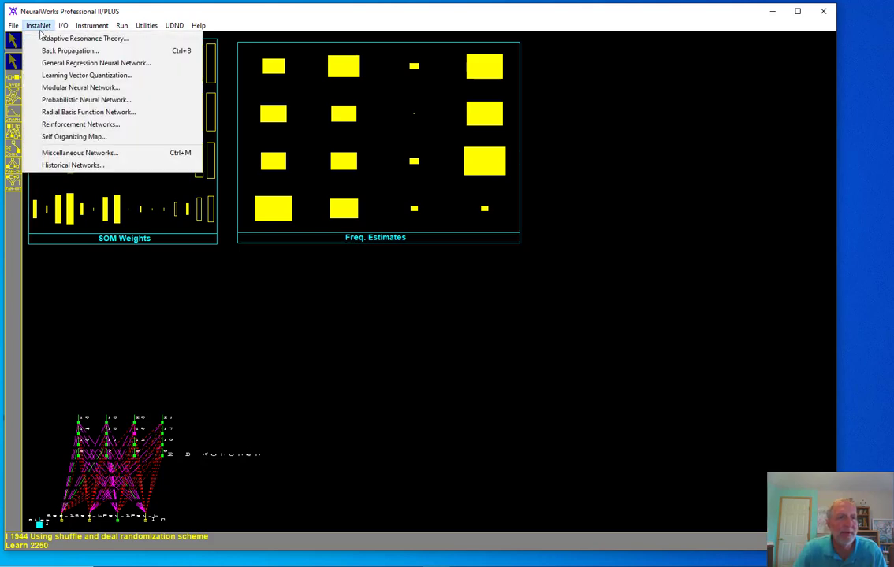
click(76, 140)
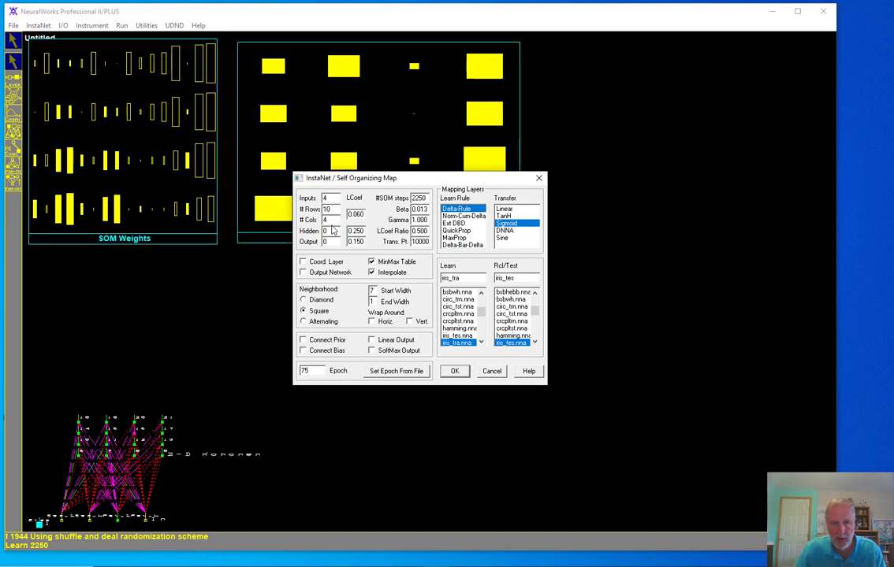
key(BackSpace)
text(1)
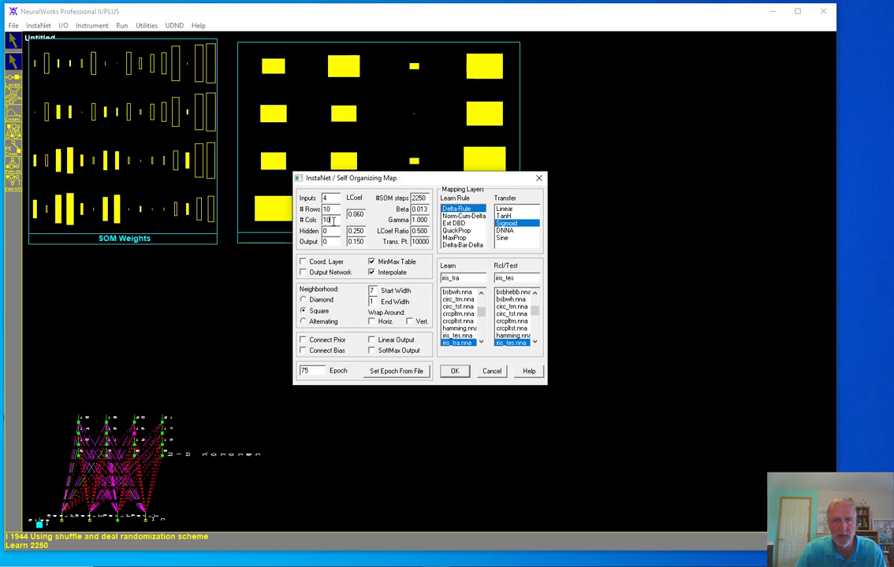
text(0)
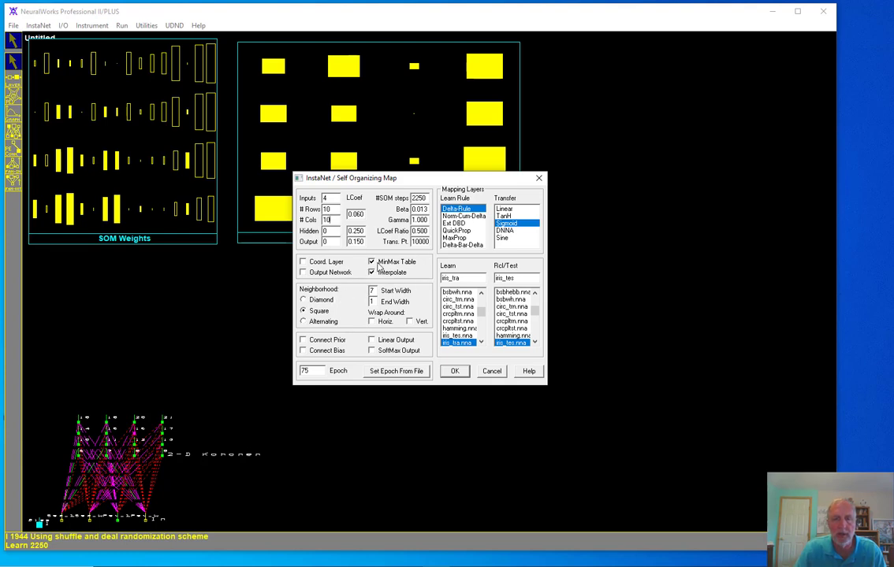
click(372, 272)
click(455, 370)
click(407, 321)
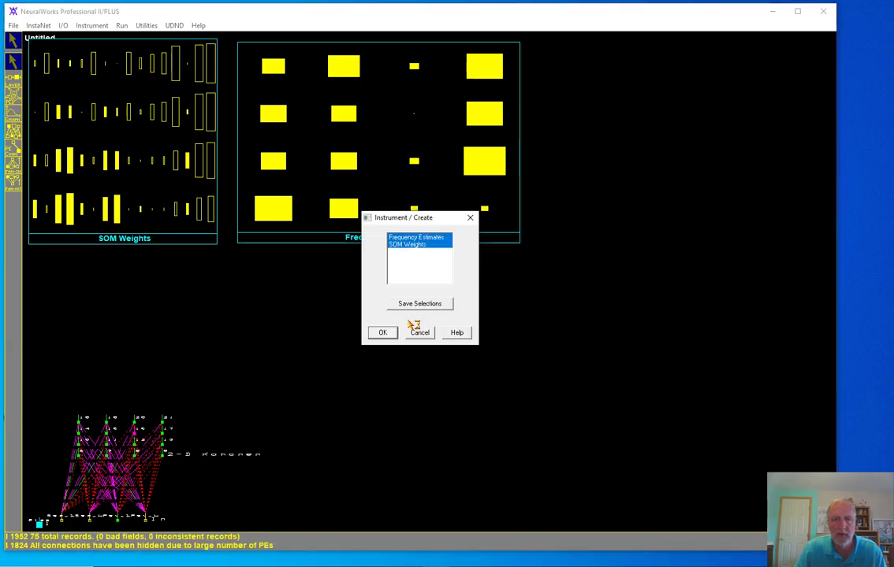
click(382, 332)
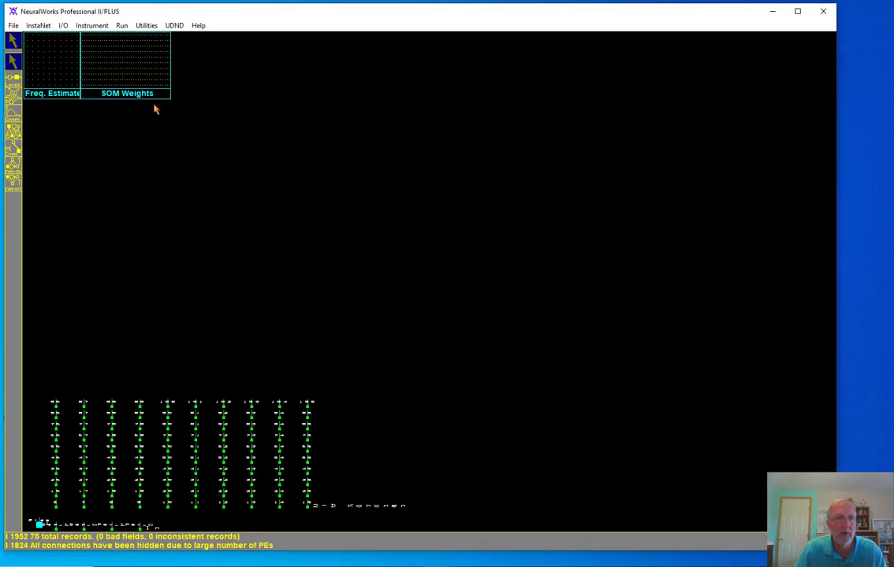
- Arrange the 10 by 10 map's enlarged SOM Weights and Freq. Estimates instruments side by side, and space its Kohonen and input layers apart
click(419, 95)
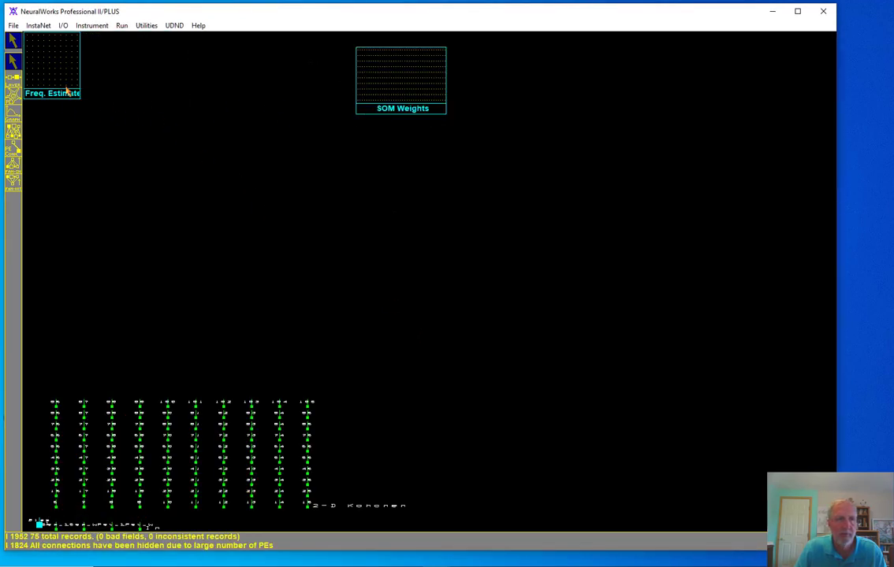
drag(66, 88, 641, 93)
drag(442, 94, 256, 242)
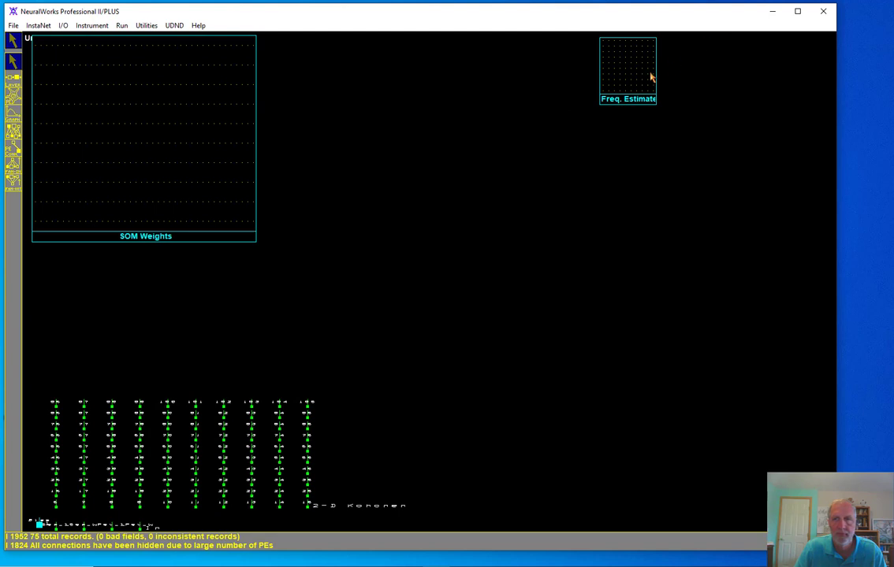
drag(651, 77, 492, 248)
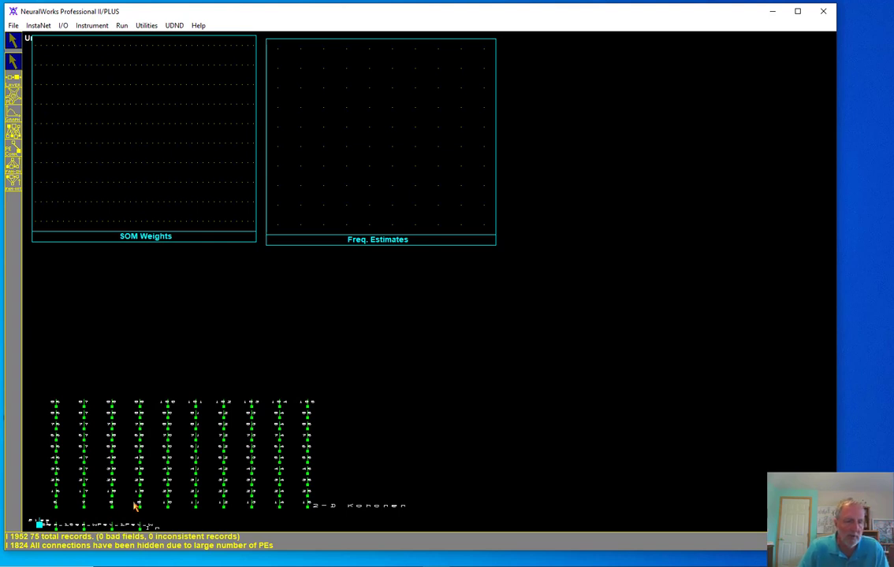
drag(167, 483, 175, 433)
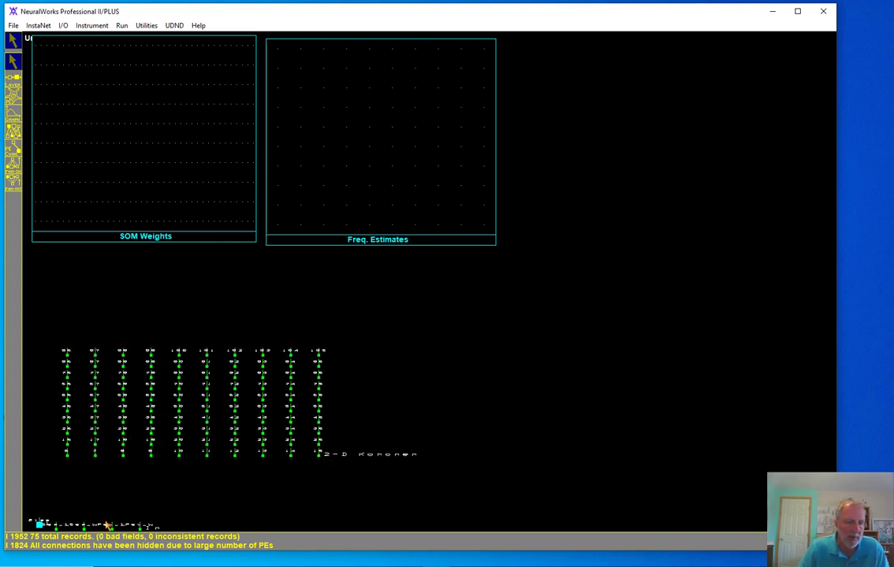
drag(107, 528, 161, 505)
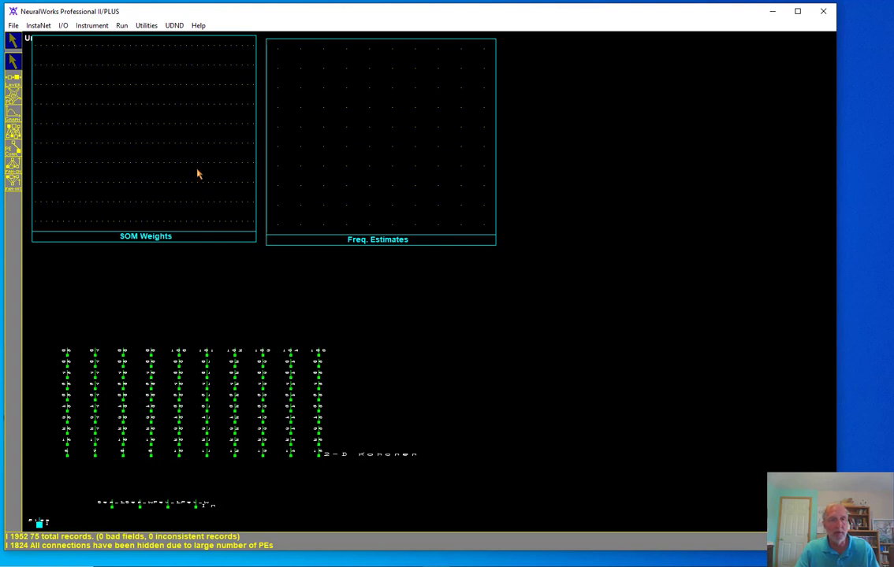
- Train the 10 by 10 map using the Until learning option
click(122, 26)
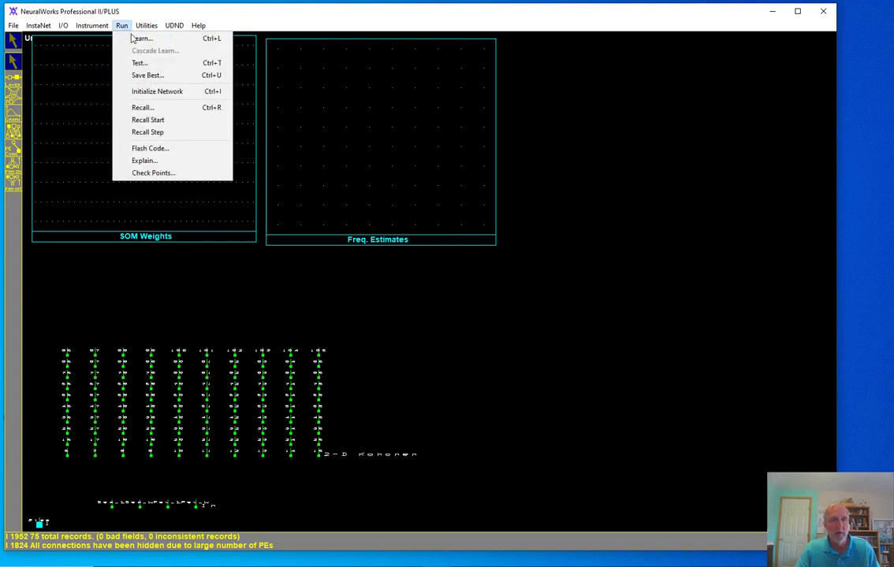
click(136, 38)
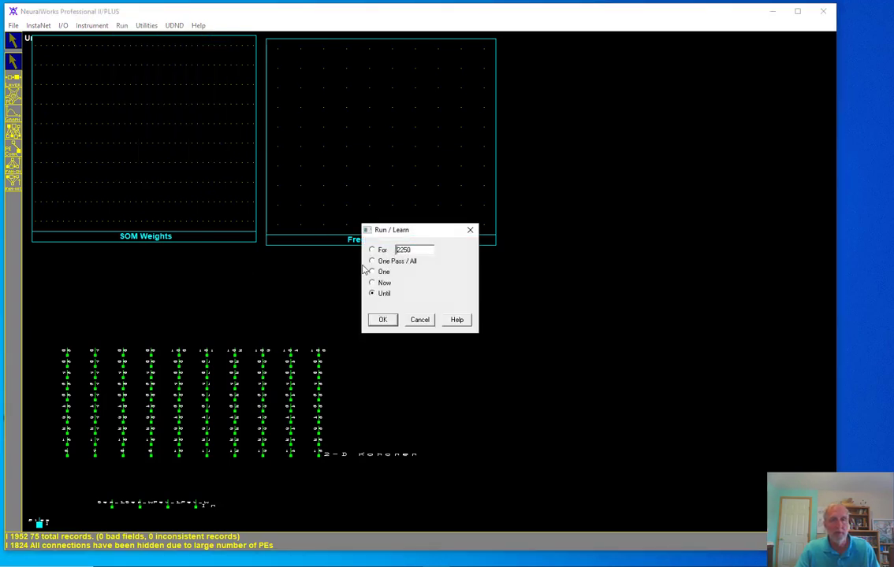
click(381, 321)
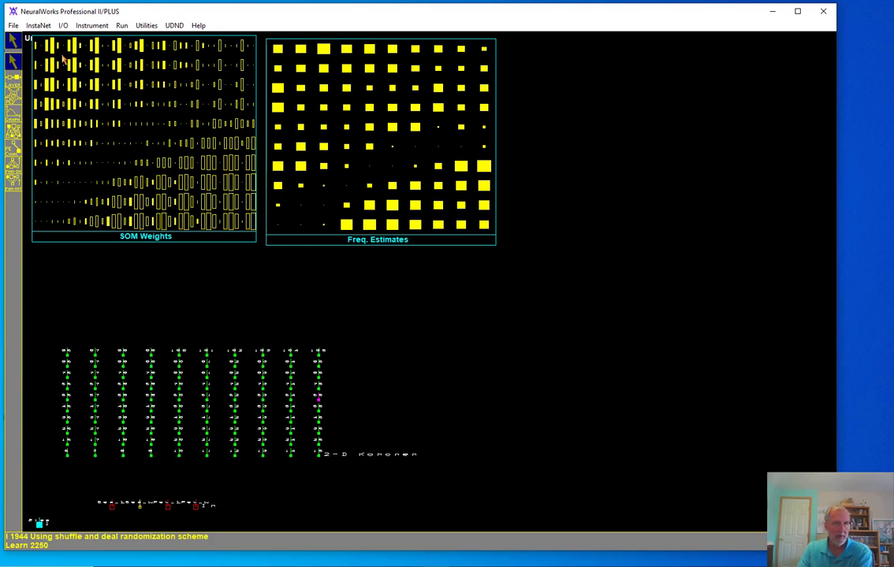
- Build a replacement 10 by 10 Self Organizing Map with a coordinate layer, including the Frequency Estimates and SOM Weights instruments
click(48, 28)
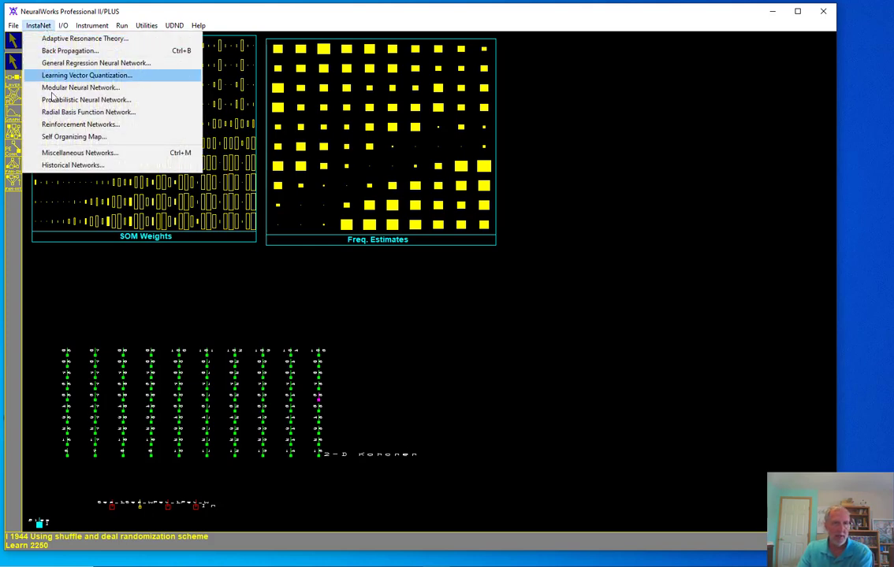
click(71, 137)
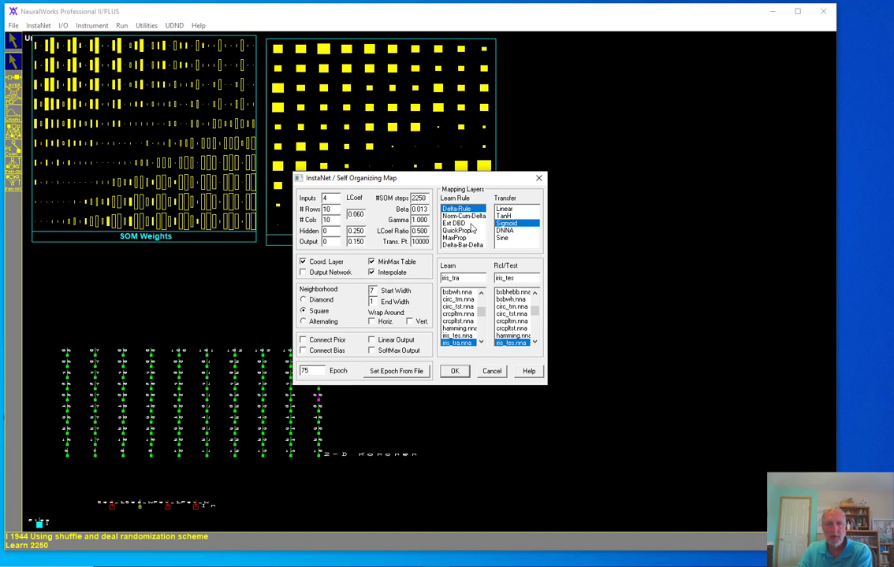
click(455, 372)
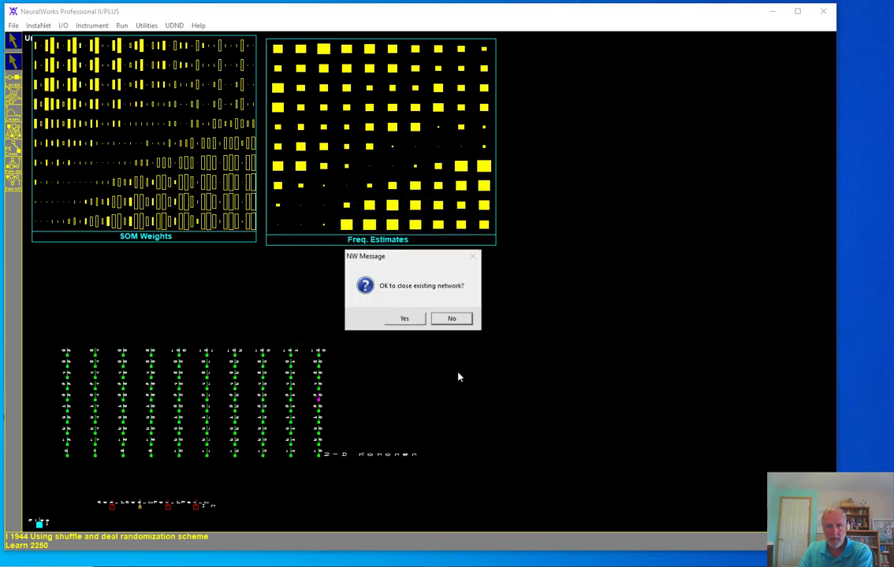
click(396, 327)
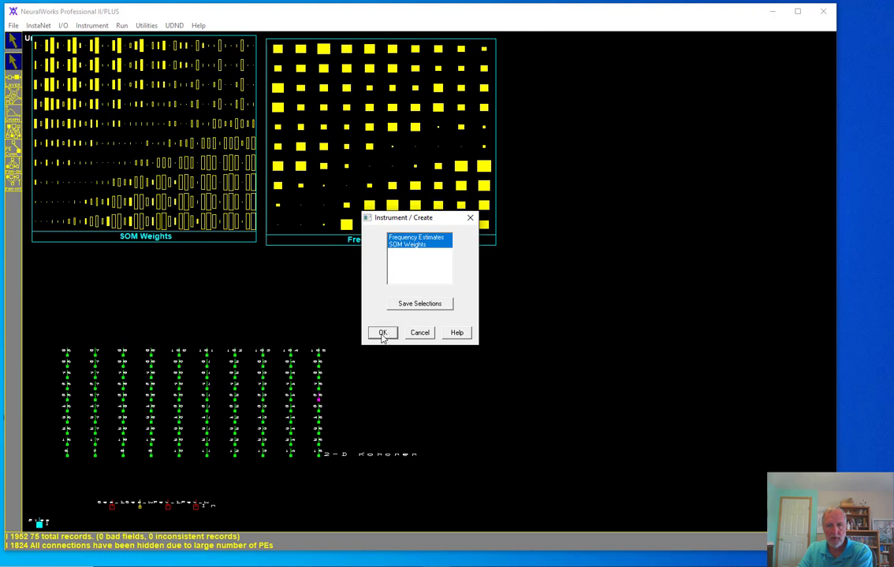
click(381, 331)
- Enlarge the SOM Weights and Freq. Estimates instruments side by side, and move the Coords layer up away from the Kohonen layer
drag(61, 56, 312, 66)
drag(330, 108, 529, 210)
drag(142, 75, 231, 212)
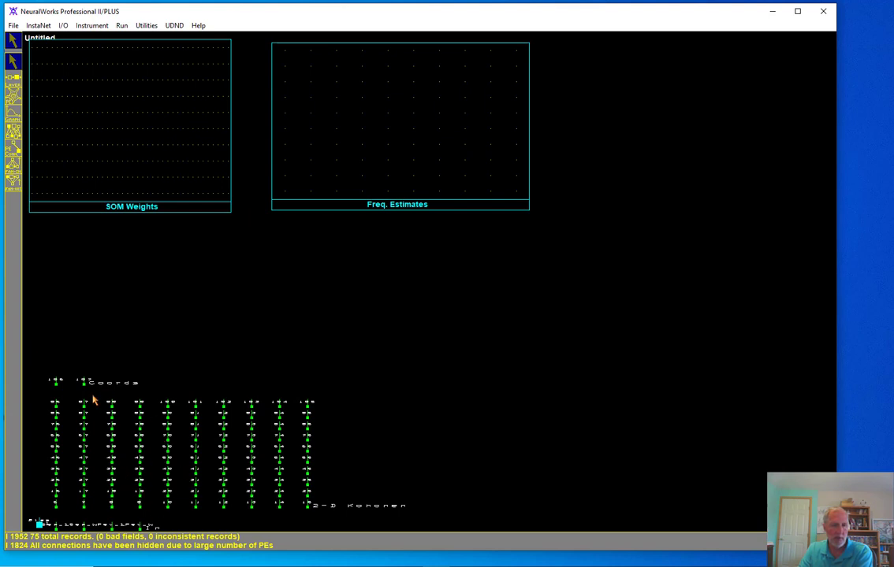
drag(77, 384, 123, 340)
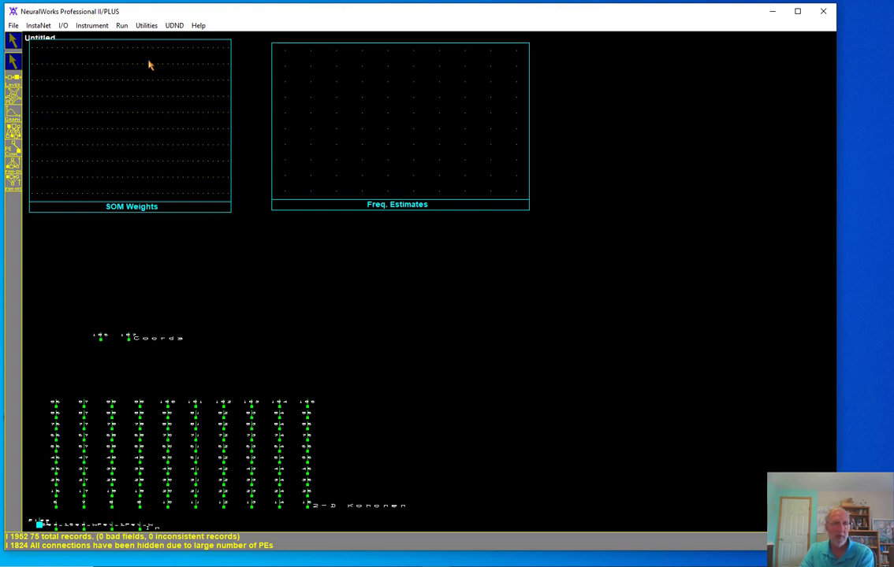
- Train the 10 by 10 map with the coordinate layer using the Until learning option
click(122, 26)
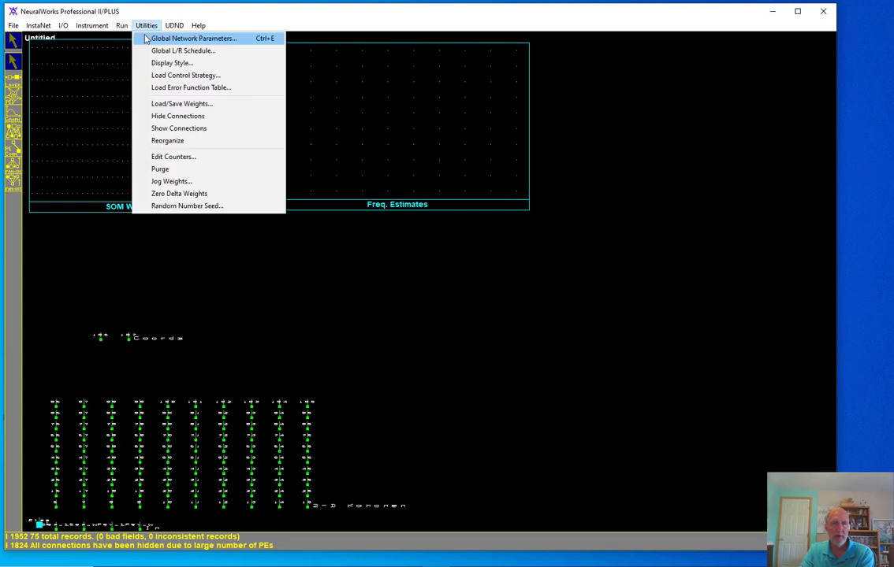
click(133, 41)
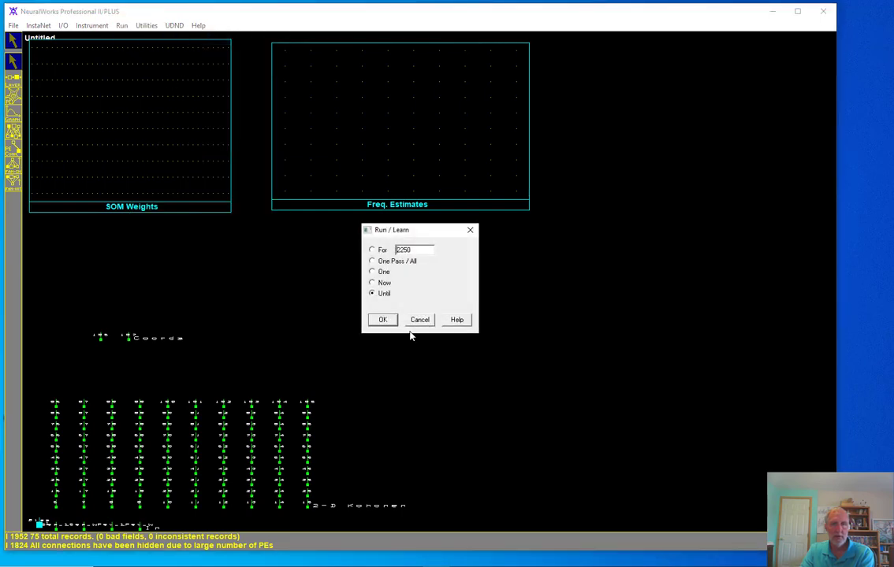
click(383, 322)
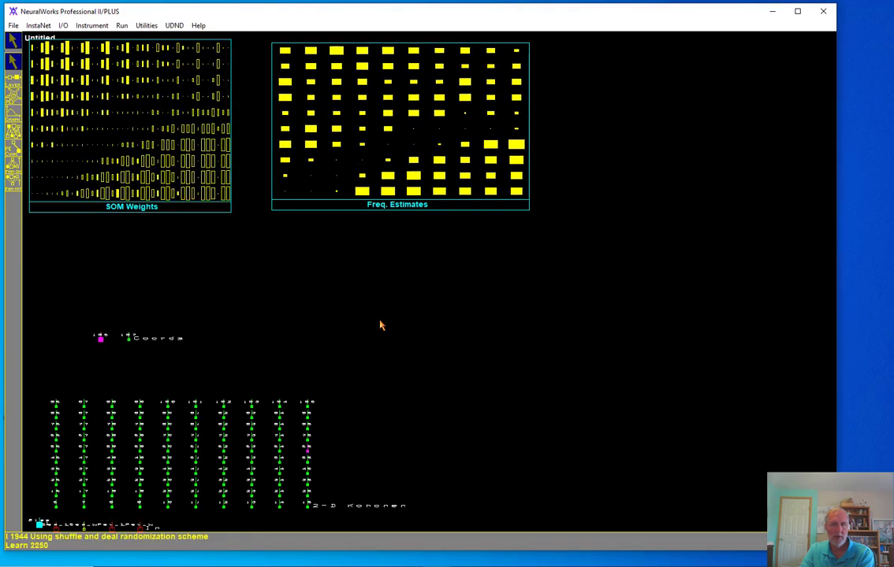
- Test the trained map on the iris test file with the One Pass / All option
click(122, 26)
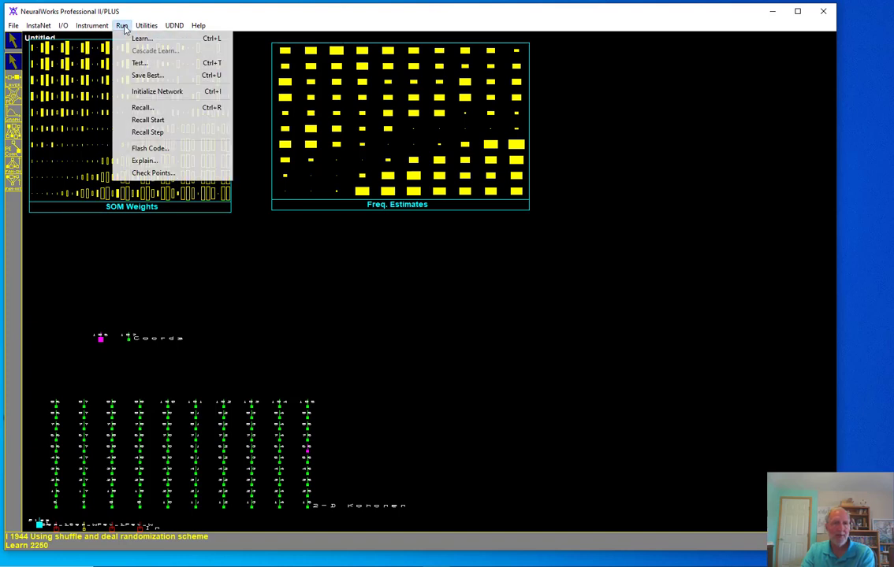
click(139, 64)
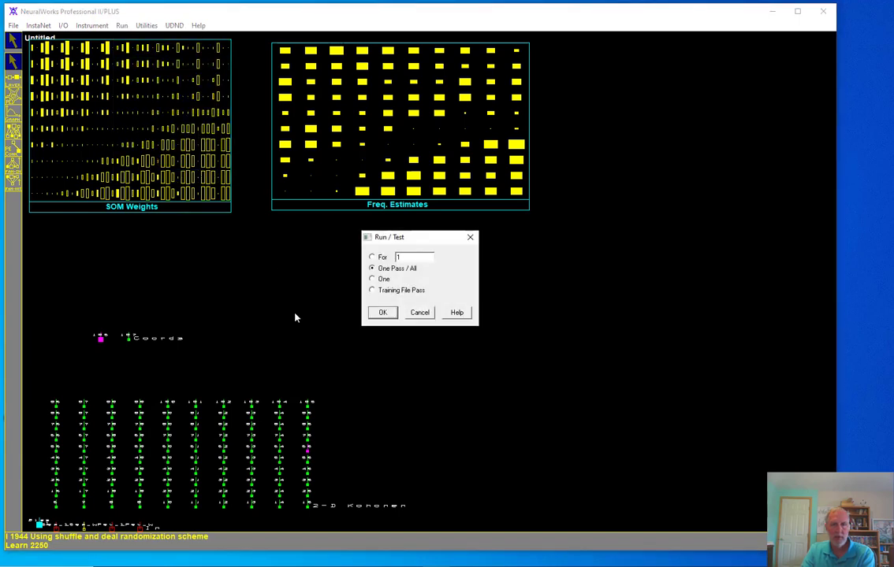
click(382, 313)
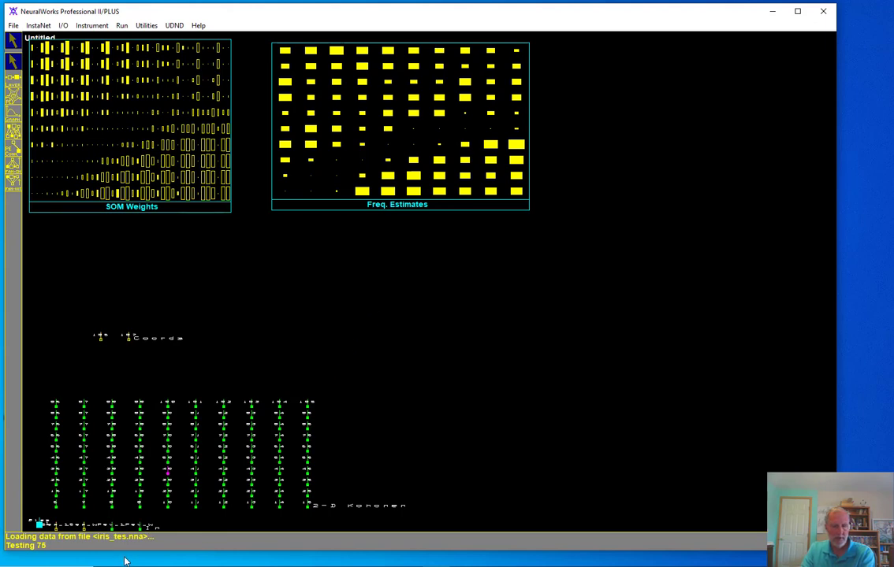
- Switch to File Explorer and open iris_tes.nnr from the nw2001 folder in Notepad, making Notepad the default for .nnr files
click(160, 566)
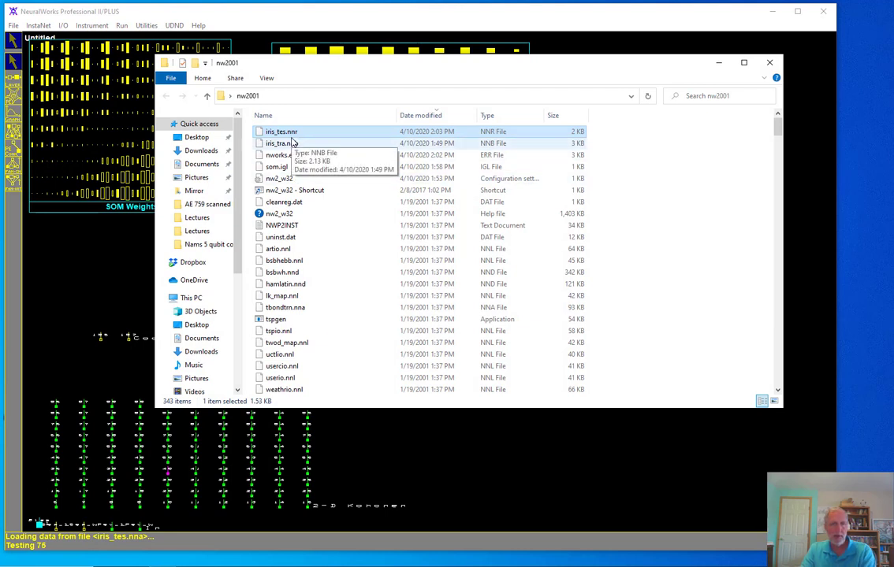
click(248, 96)
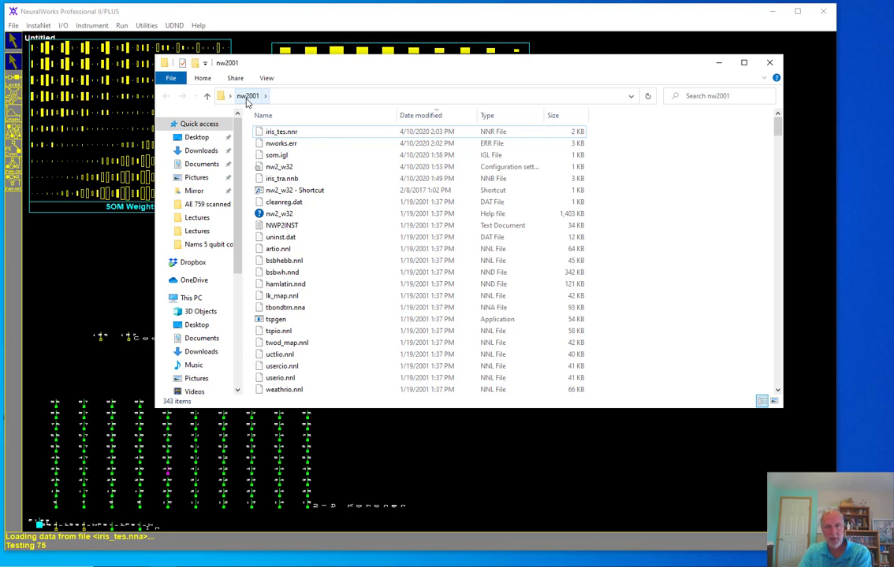
right_click(286, 137)
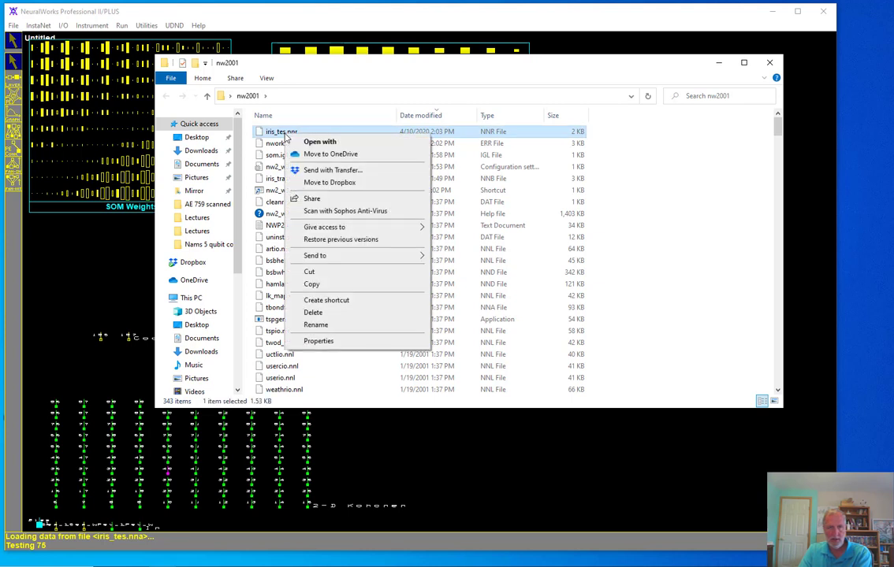
click(339, 144)
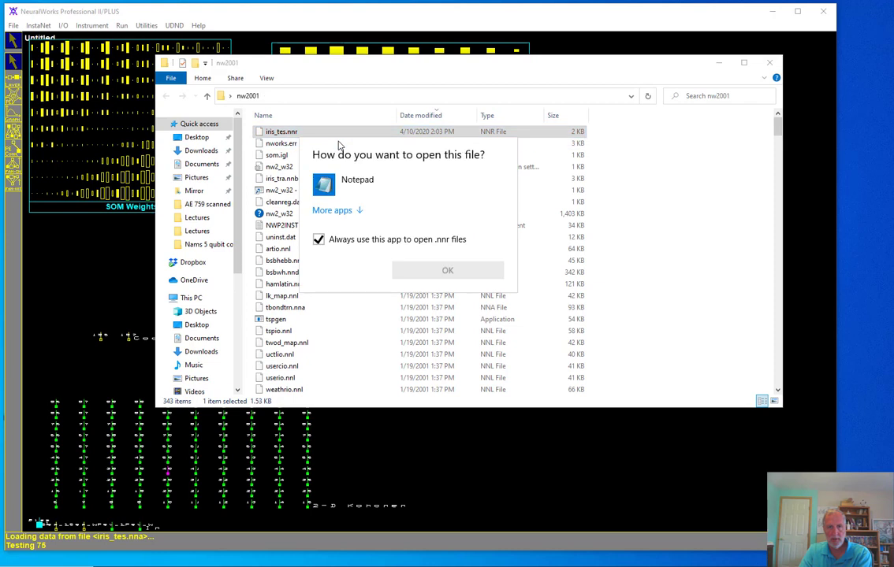
click(353, 184)
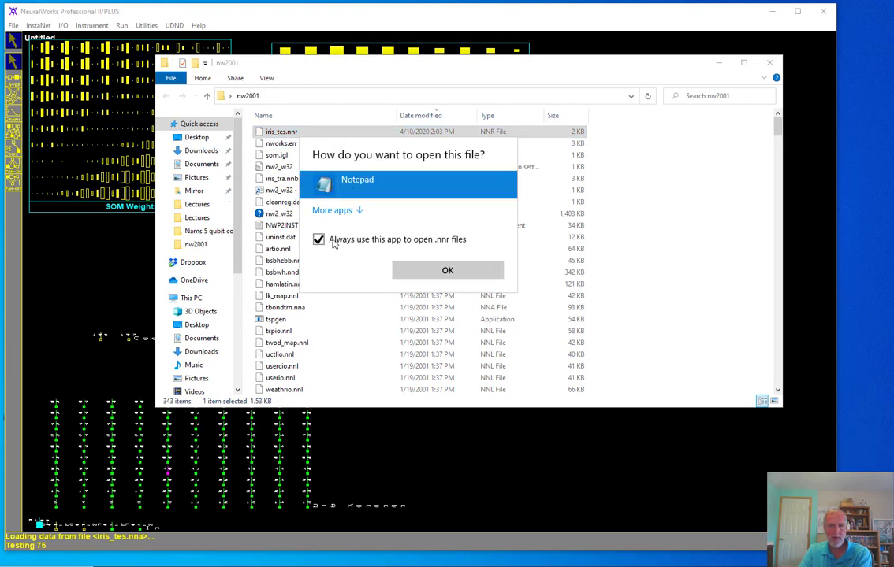
click(447, 270)
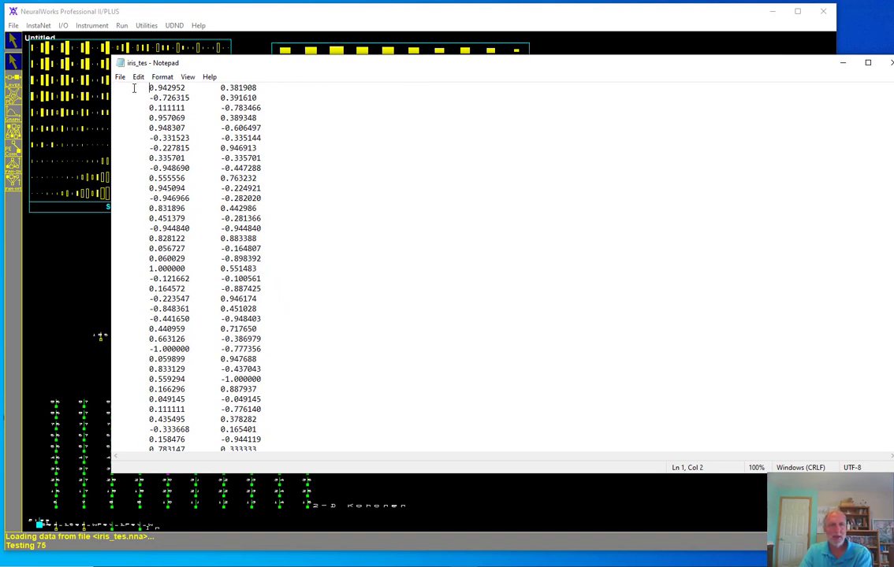
- Copy all the coordinate pairs in the iris_tes results file and minimize Notepad
drag(148, 88, 264, 87)
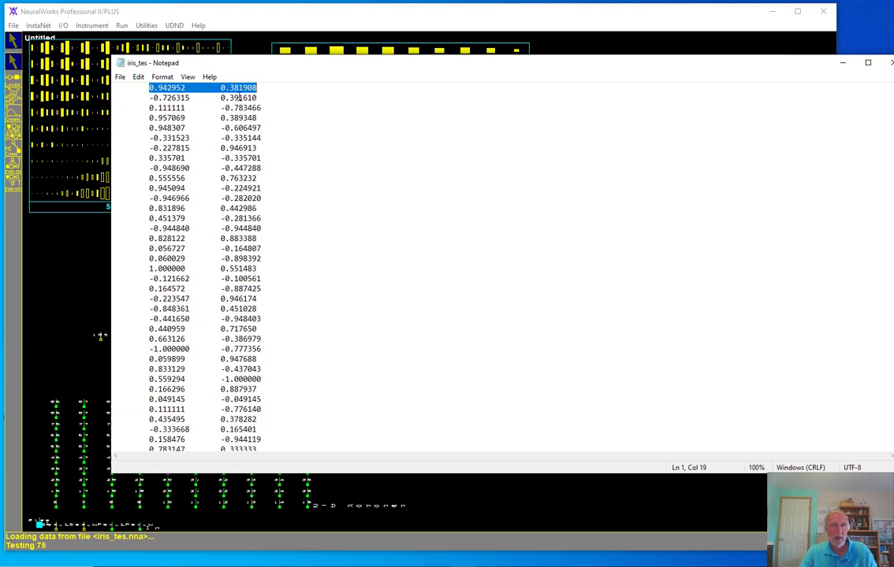
click(268, 111)
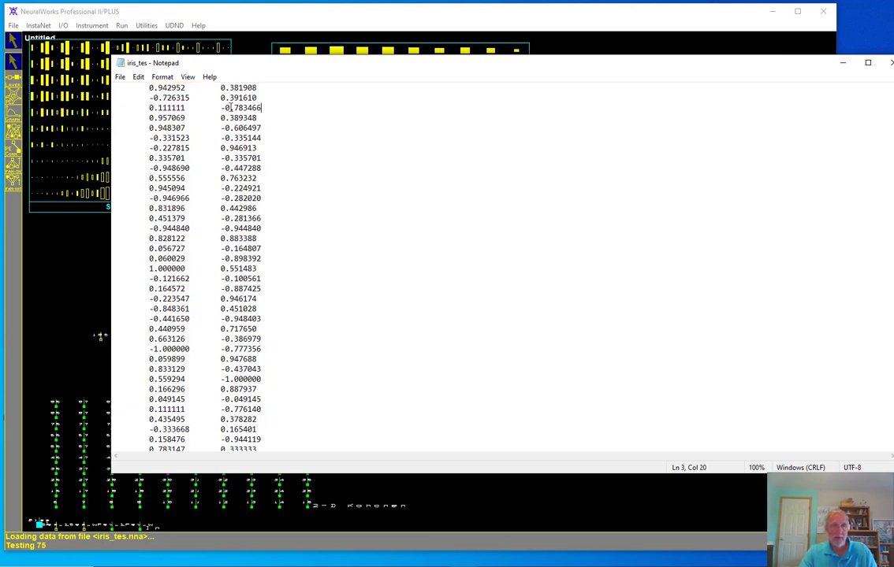
click(138, 78)
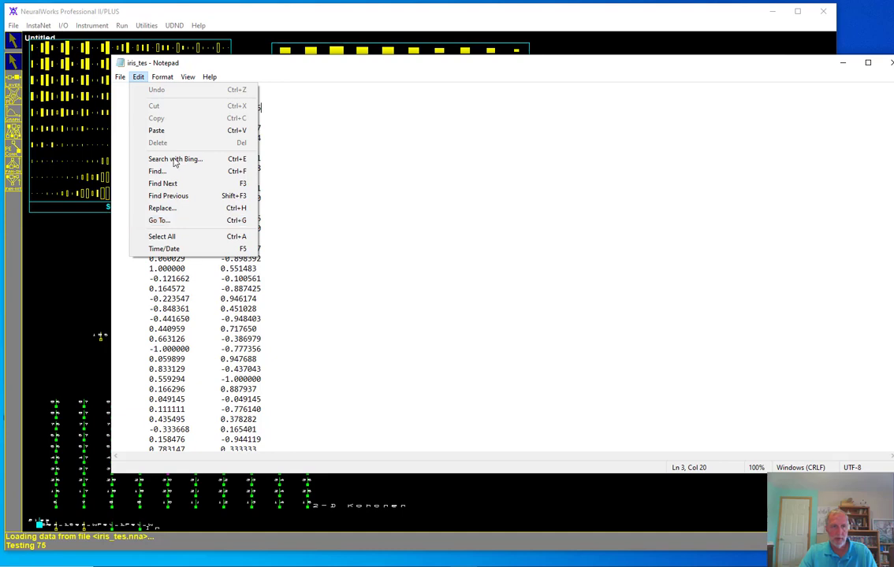
click(285, 130)
click(138, 77)
click(175, 235)
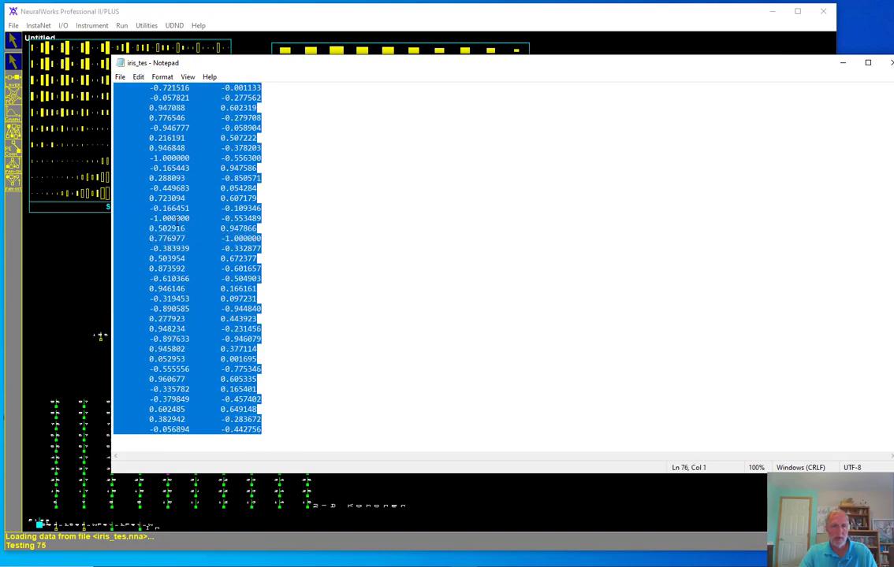
scroll(399, 313, up, 10)
scroll(399, 313, up, 3)
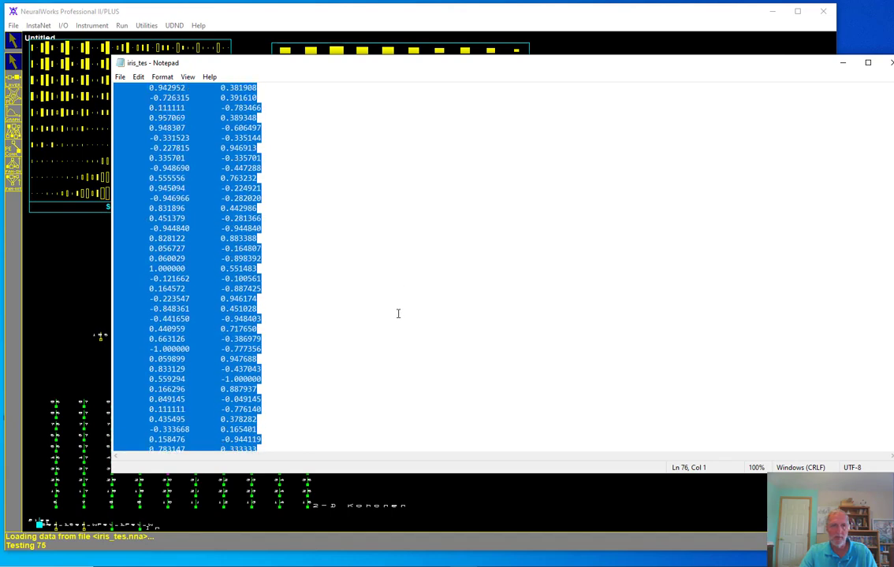
click(138, 76)
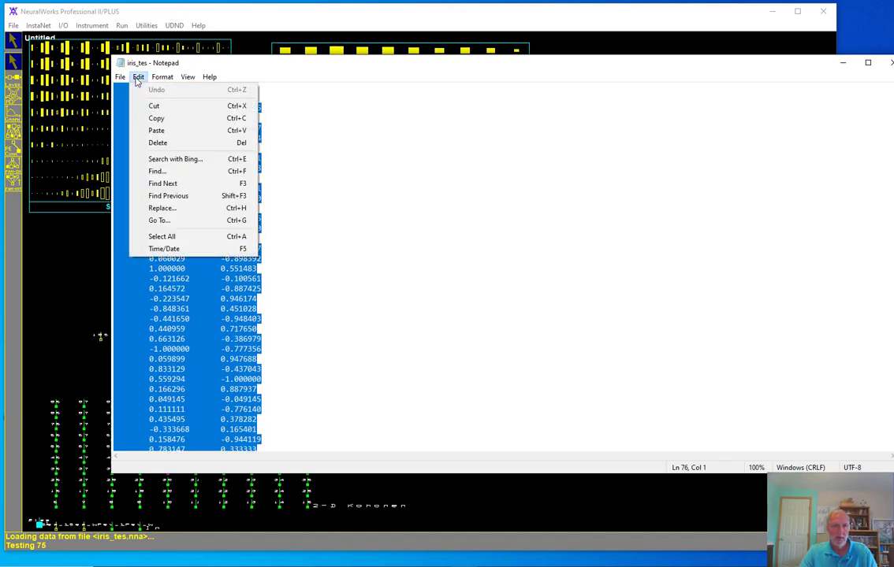
click(160, 121)
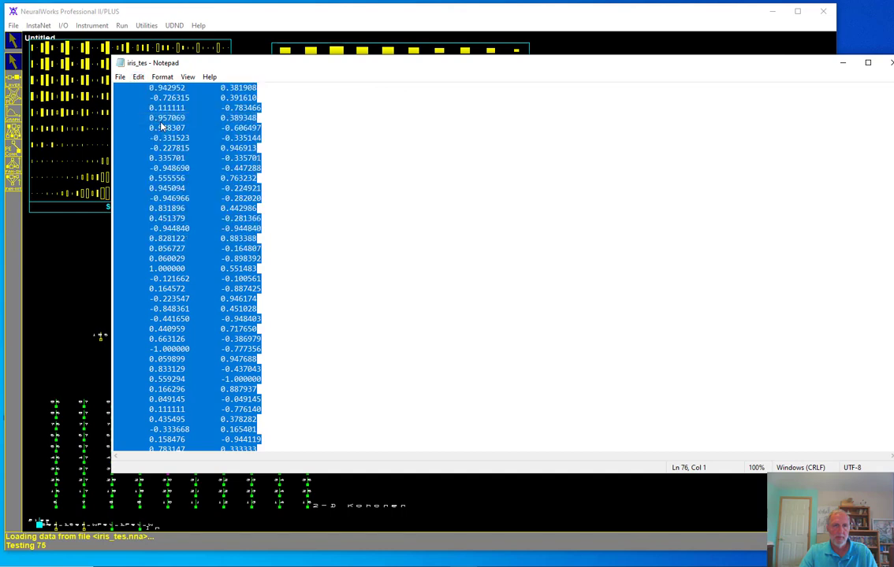
click(843, 63)
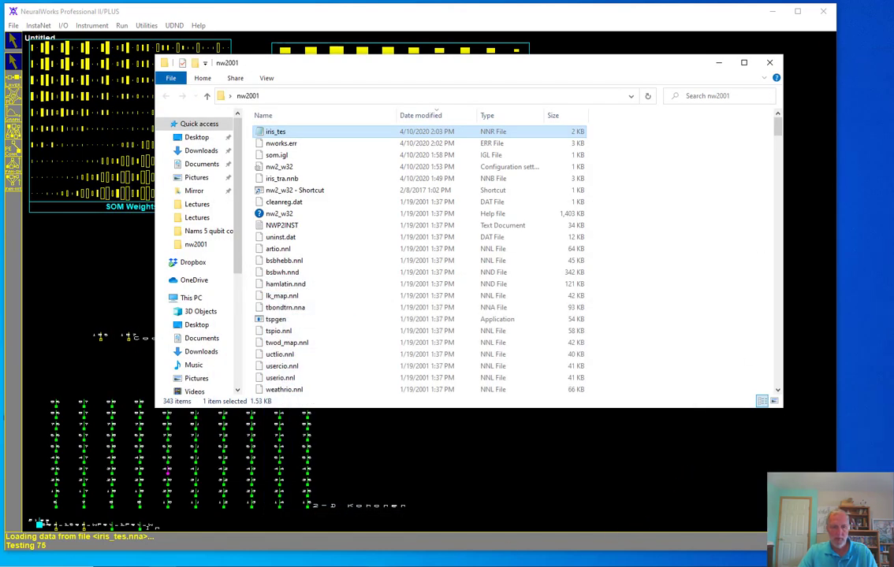
- Switch to the blank Excel workbook and paste the copied coordinate data starting at cell A1
mouse_move(381, 564)
click(377, 533)
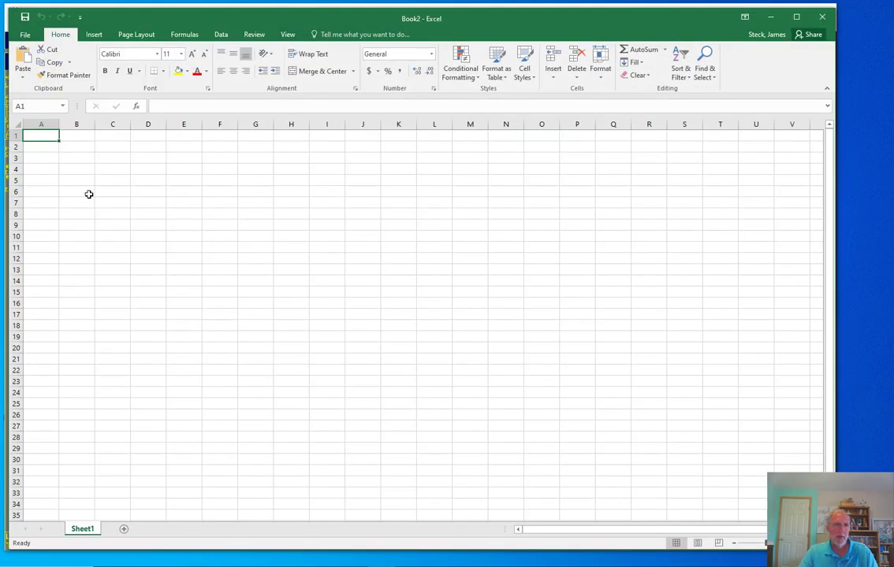
right_click(48, 135)
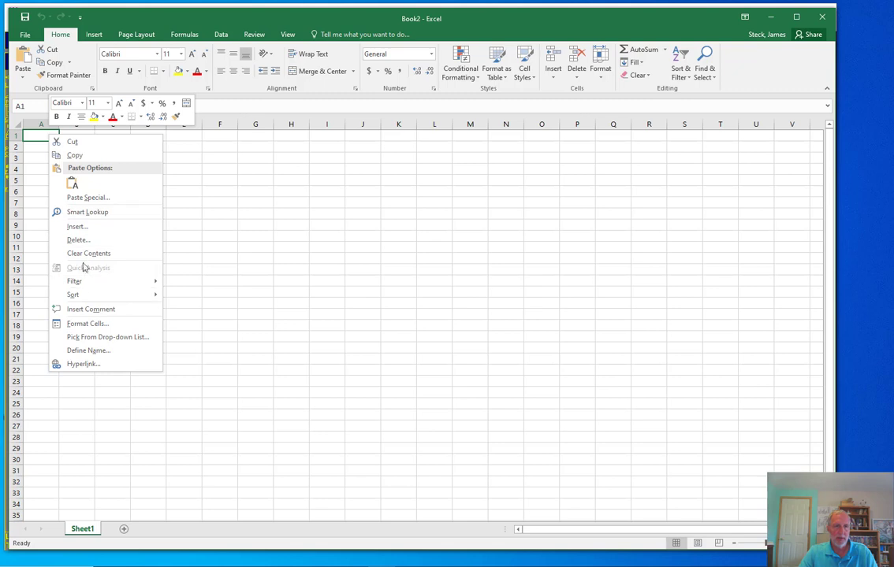
click(71, 184)
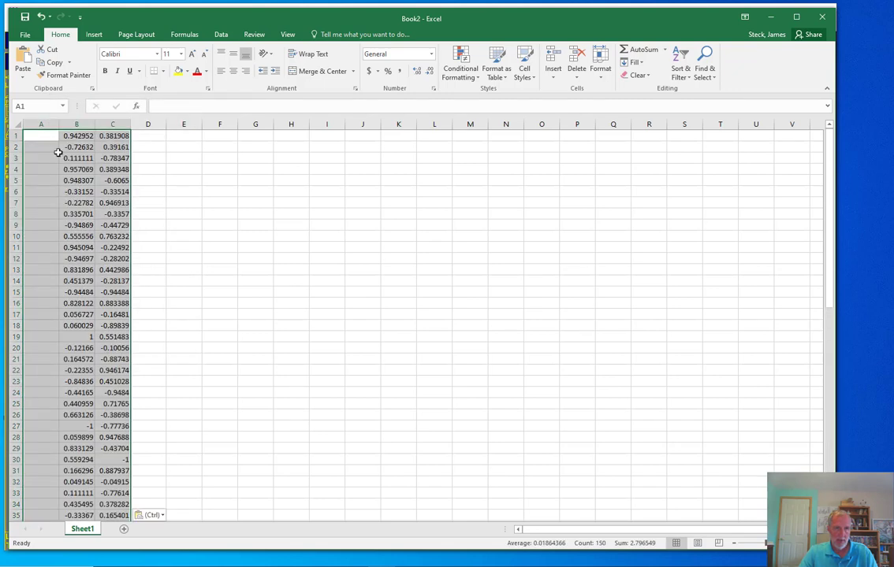
- Delete the empty column A so the coordinate data starts in the first column
click(43, 136)
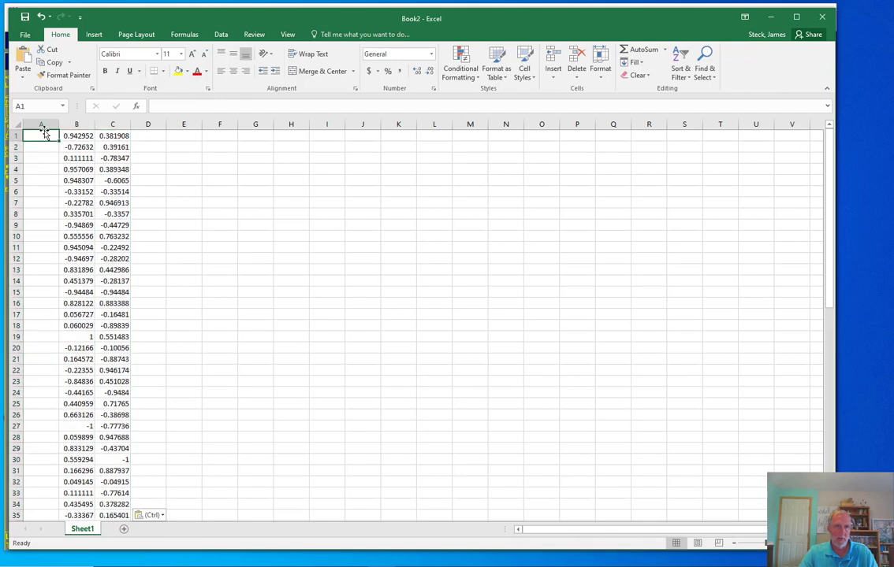
click(43, 124)
right_click(42, 125)
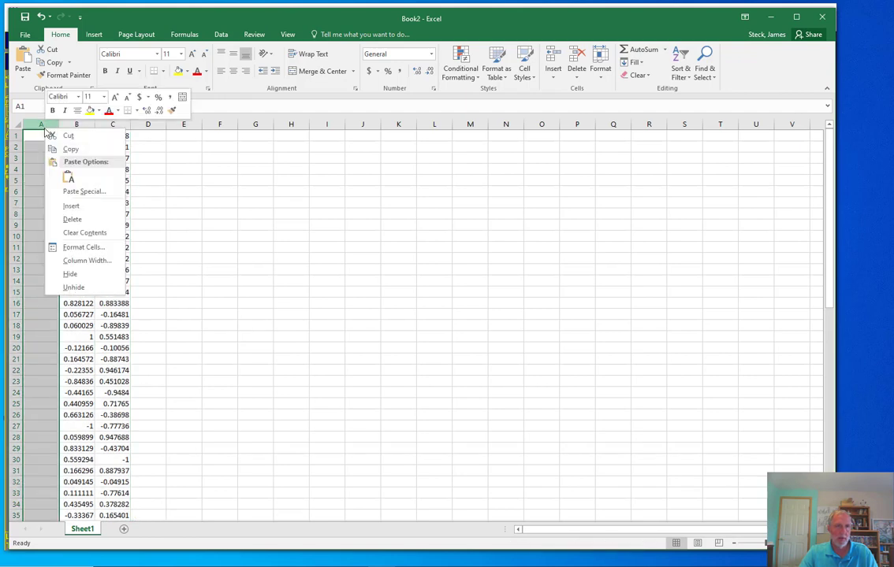
click(78, 220)
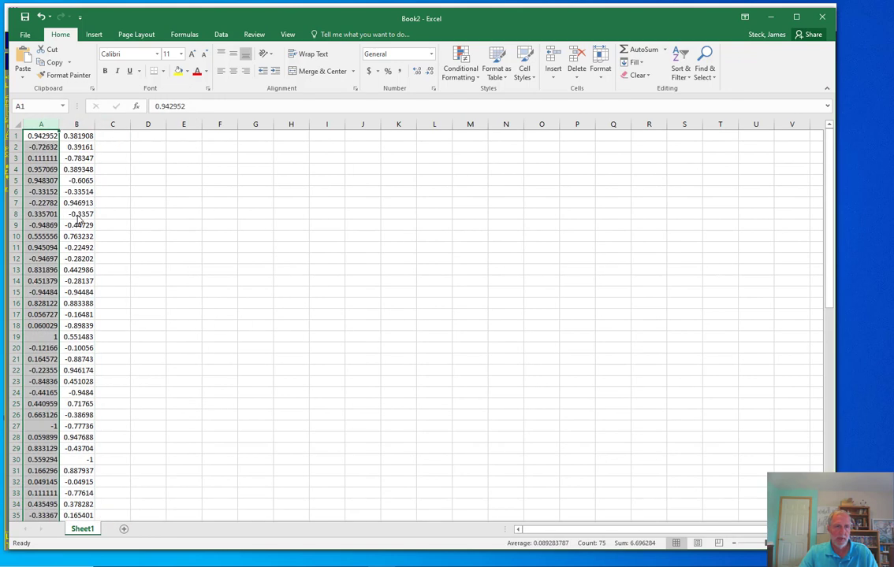
- Enter the class labels 1, 2 and 3 in cells C1 to C3 beside the coordinate data
click(75, 124)
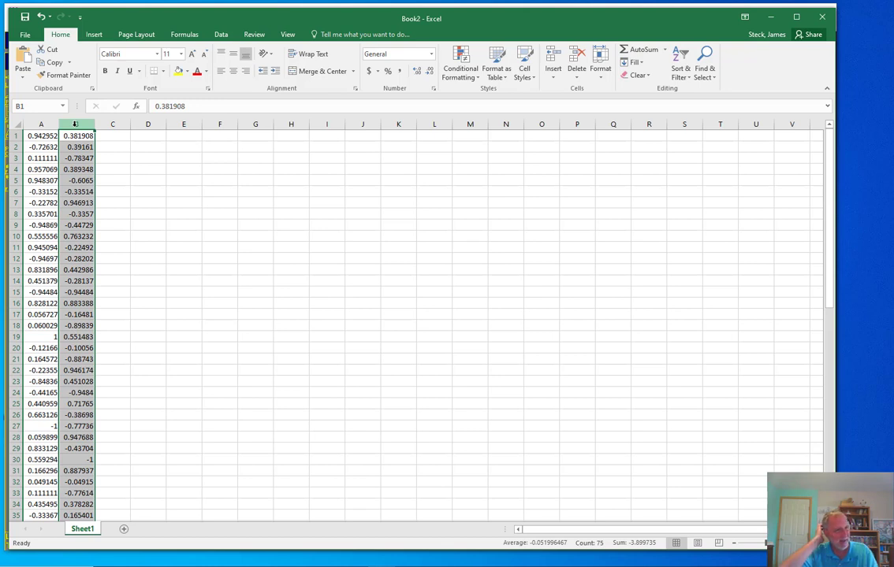
click(112, 139)
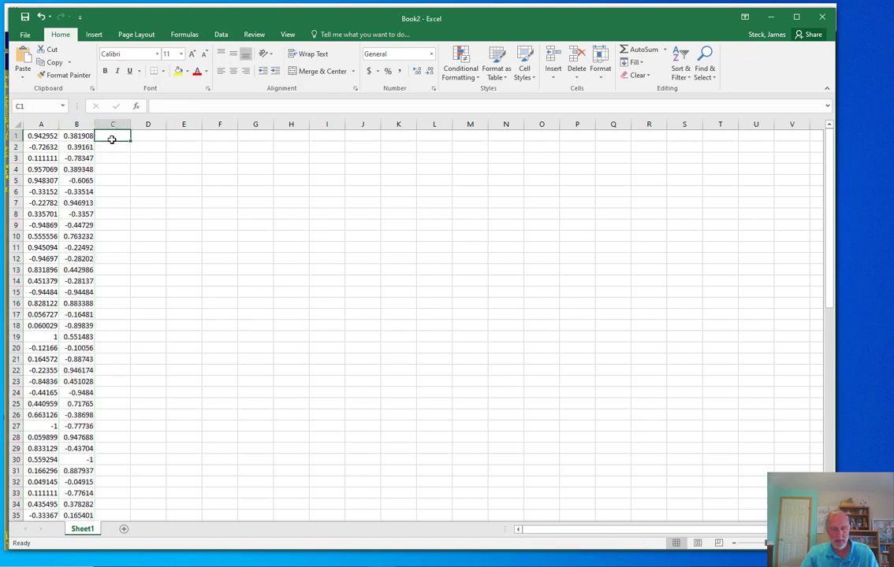
text(1)
key(Return)
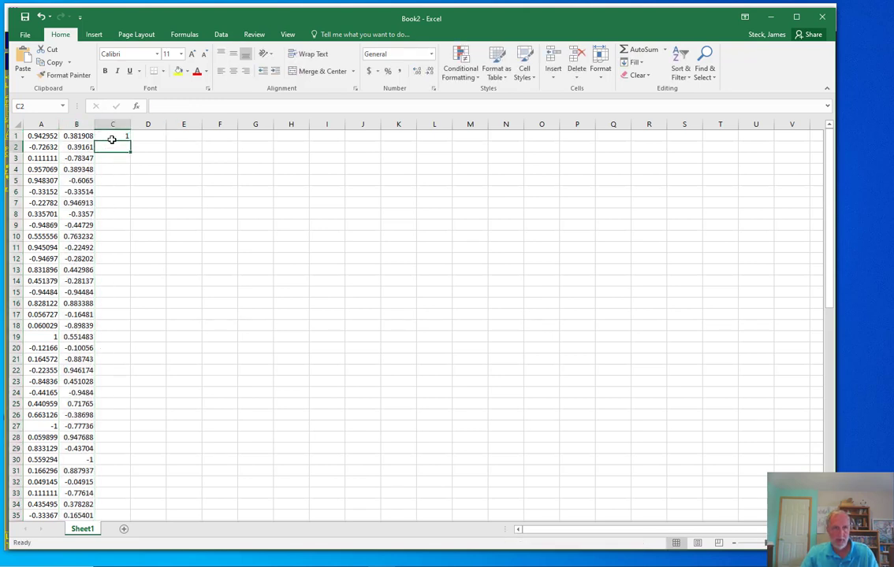
text(2)
key(Return)
text(3)
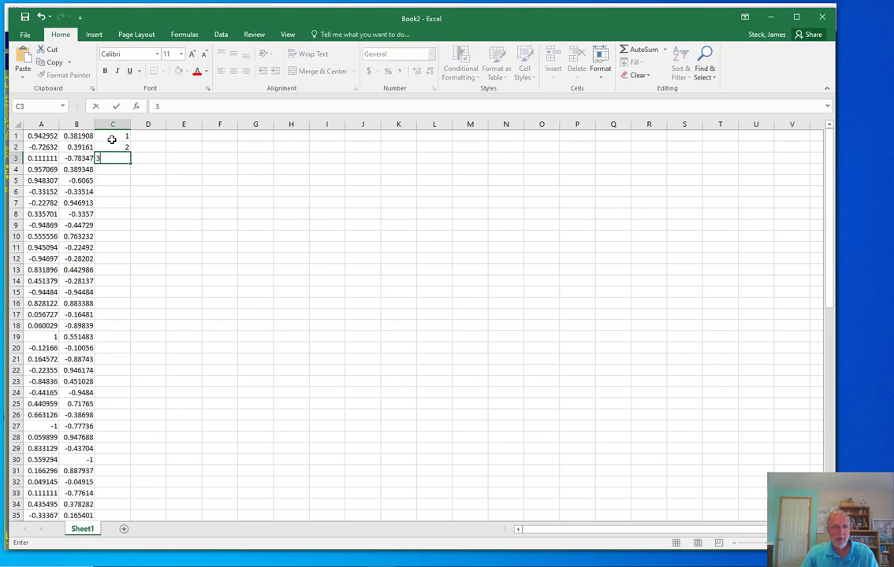
key(Return)
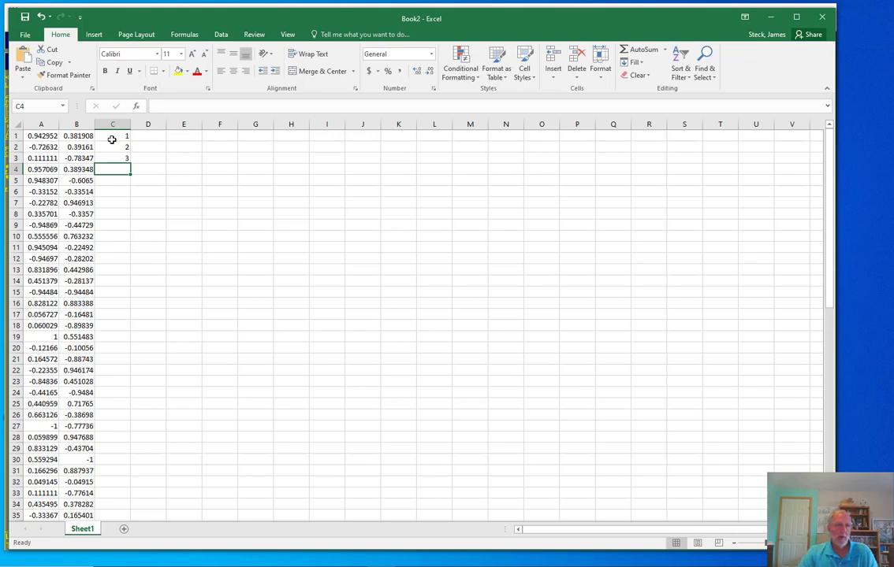
- Copy the labels in C1:C3 and repeat the 1-2-3 pattern down column C through row 15
click(120, 136)
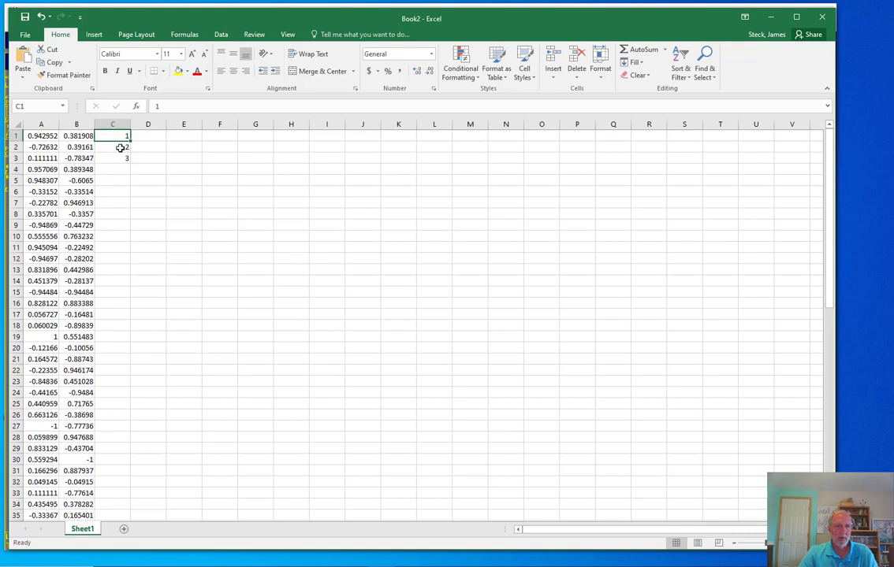
click(120, 147)
click(120, 159)
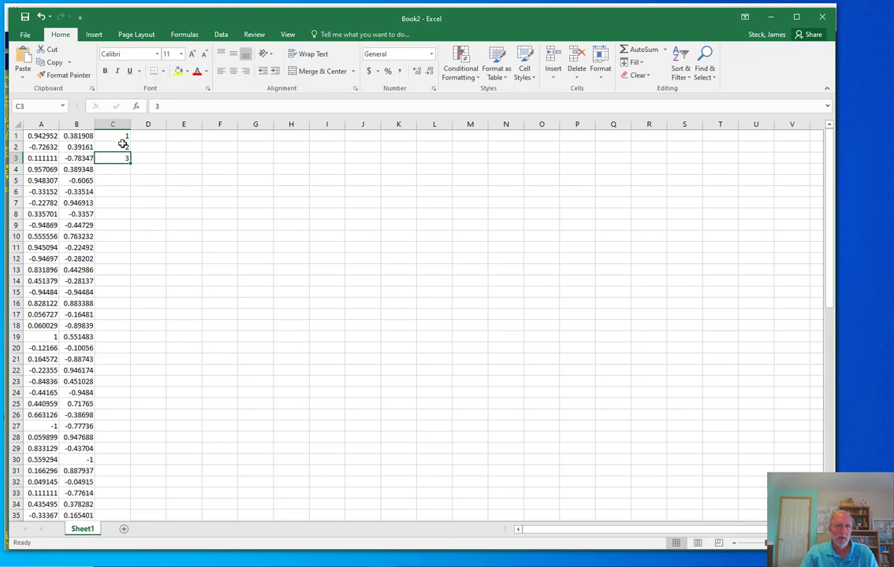
drag(124, 139, 124, 153)
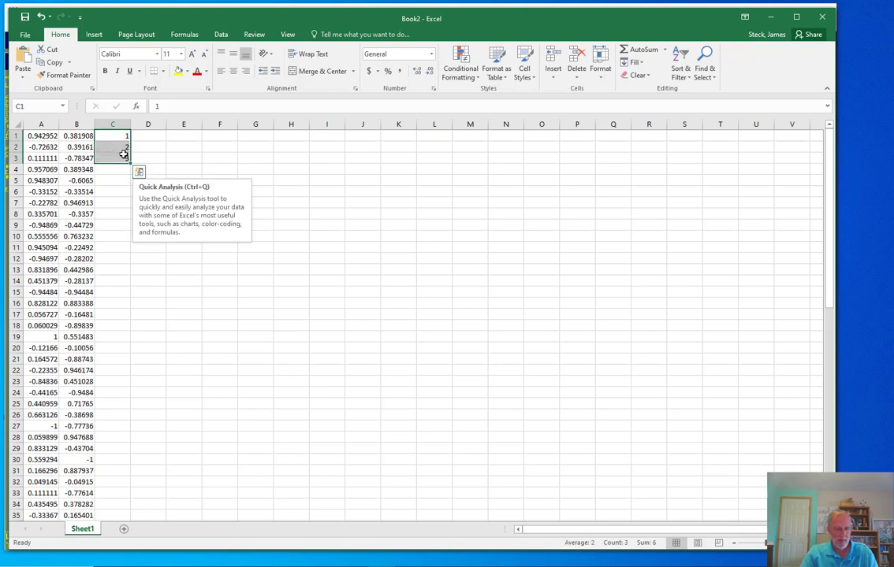
key(ctrl+c)
click(119, 168)
key(ctrl+v)
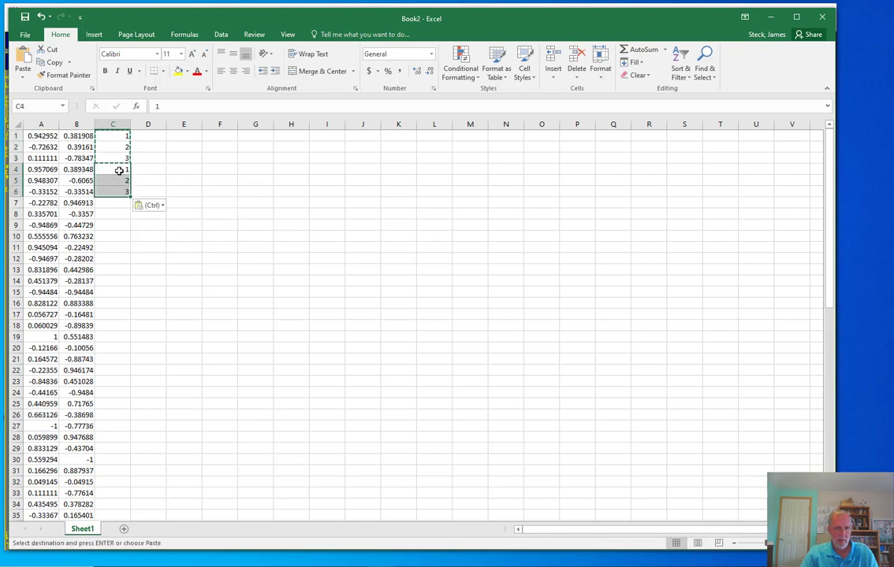
click(115, 202)
key(ctrl+v)
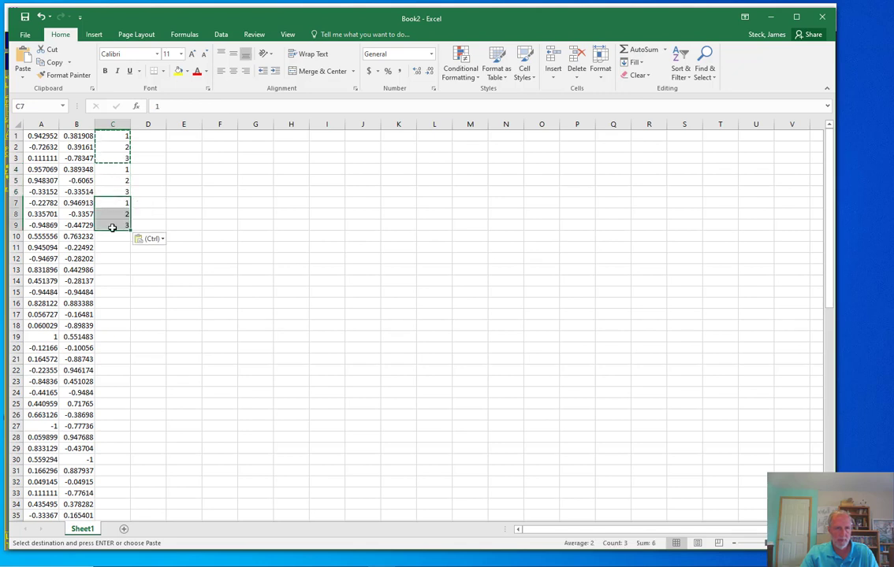
click(116, 237)
key(ctrl+v)
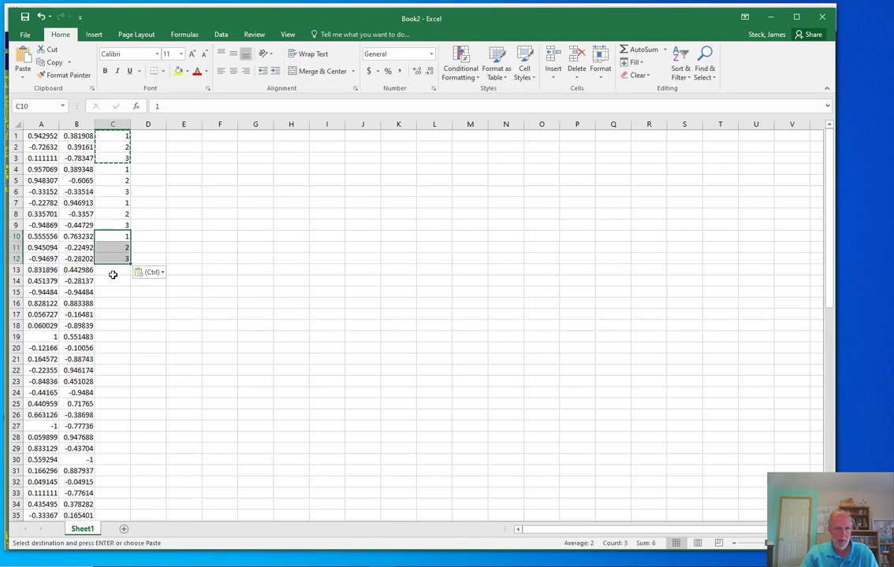
click(115, 270)
key(ctrl+v)
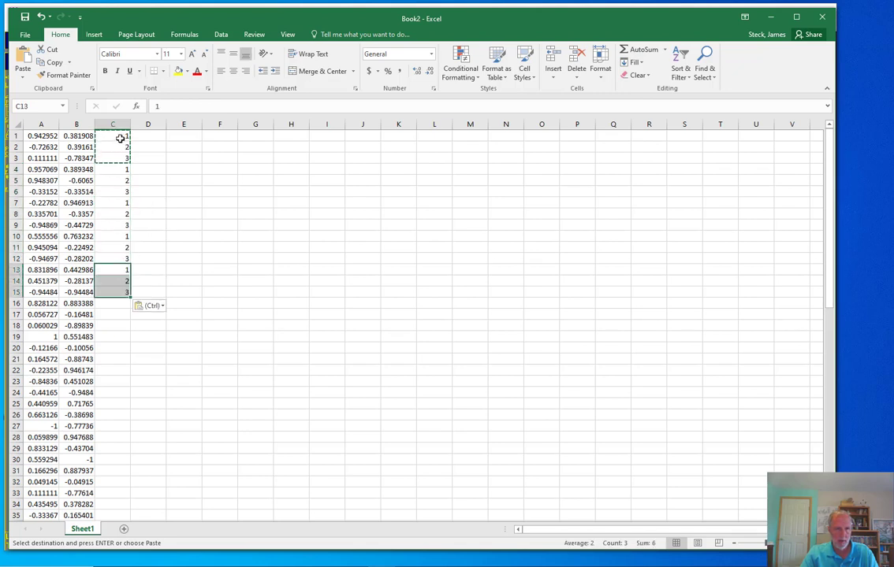
- Copy the label block C1:C15 and paste it at C16, C31, C46 and C61 to label all rows through 75
drag(121, 136, 124, 301)
key(ctrl+c)
click(118, 305)
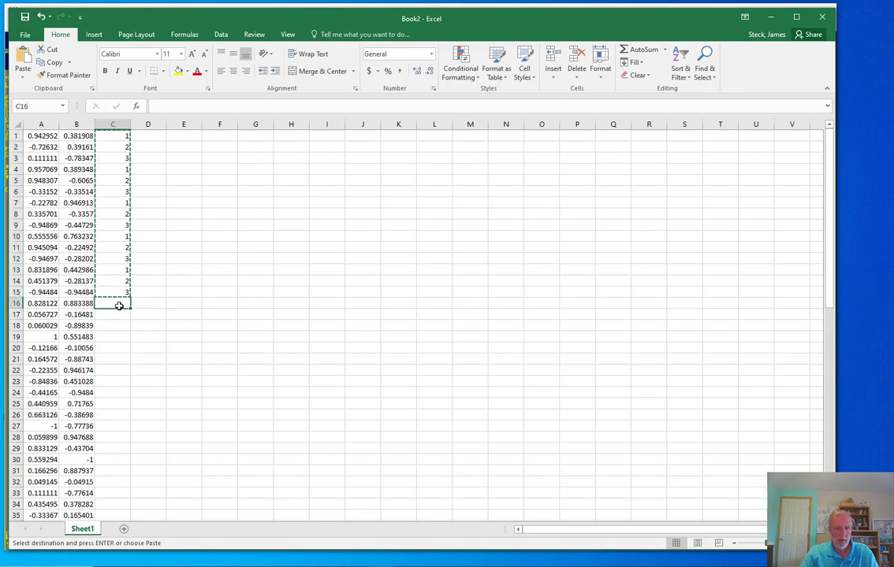
key(ctrl+v)
scroll(120, 305, down, 6)
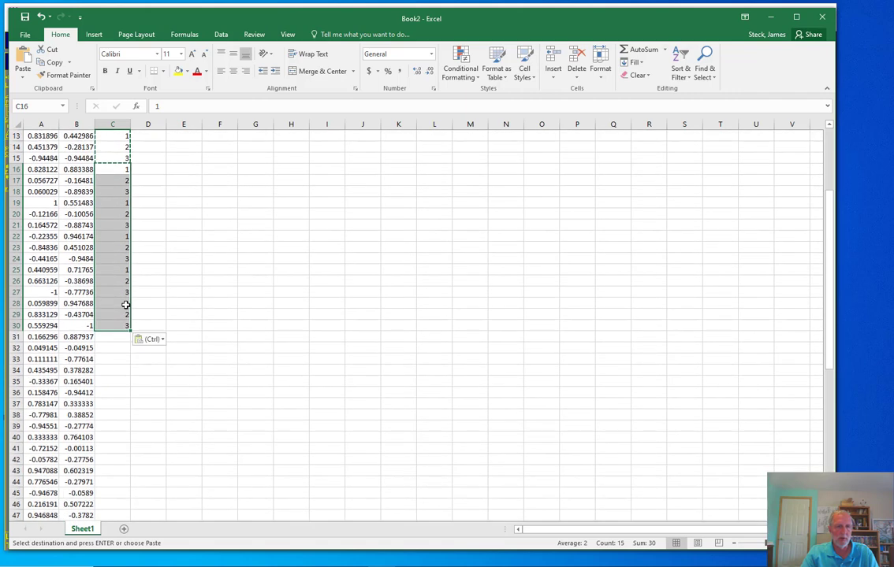
click(112, 273)
key(ctrl+v)
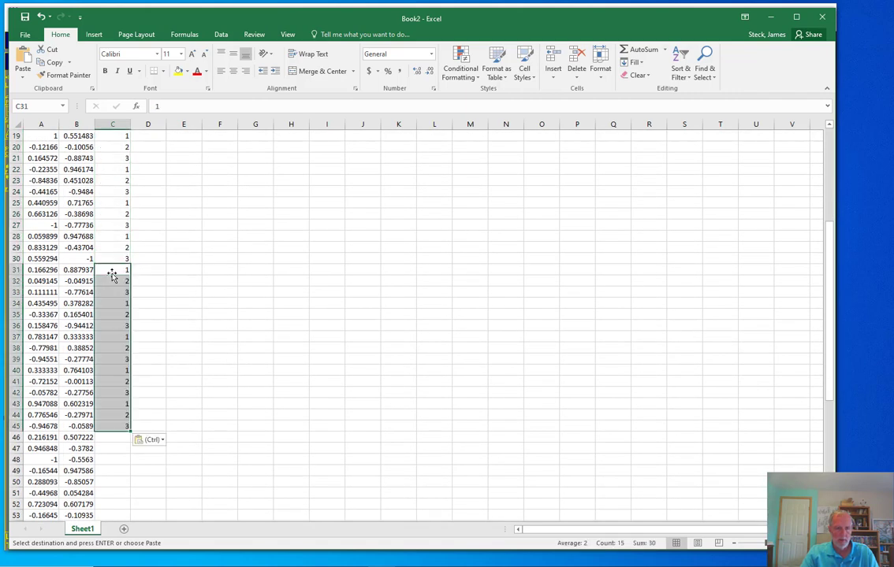
click(118, 438)
key(ctrl+v)
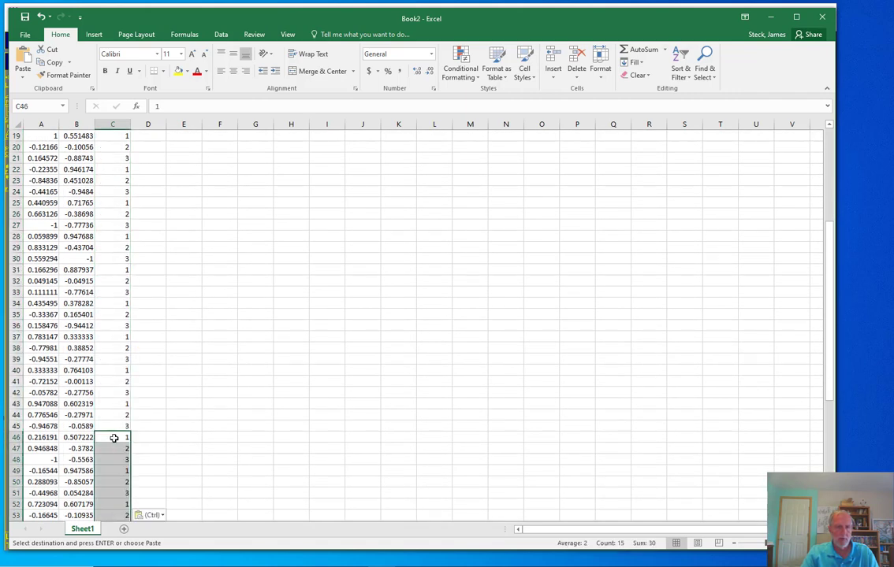
scroll(114, 436, down, 4)
scroll(115, 435, down, 4)
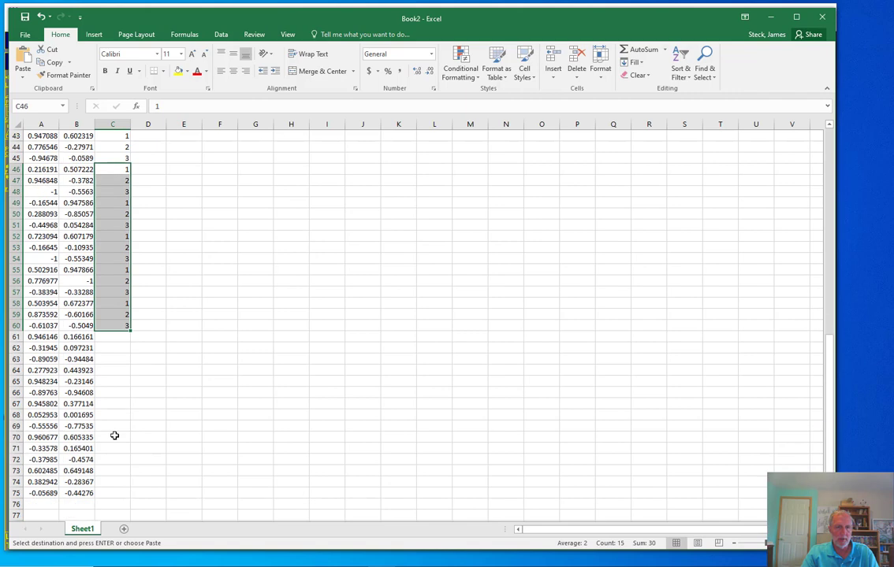
click(117, 338)
key(ctrl+v)
click(259, 373)
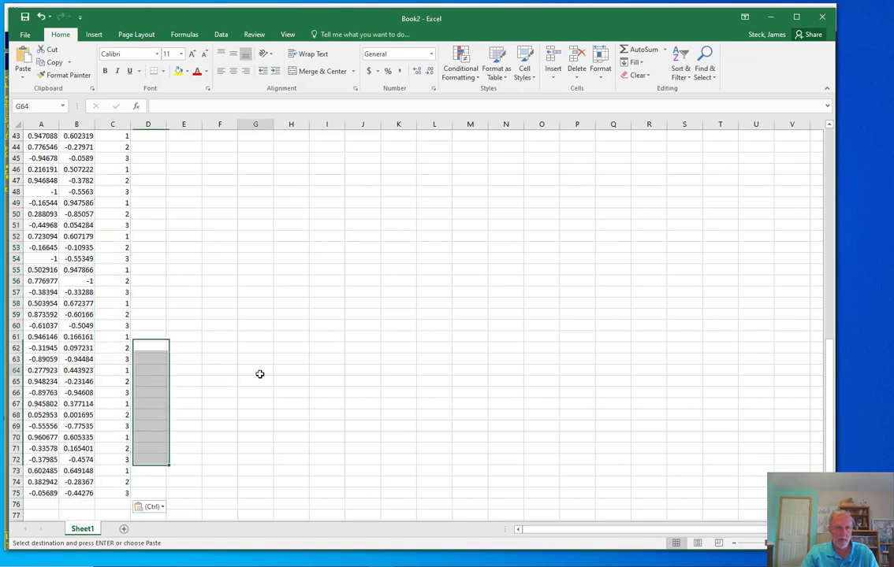
- Insert a 3-D bubble chart from columns A to C and enlarge it upward to about row 4
scroll(240, 303, up, 14)
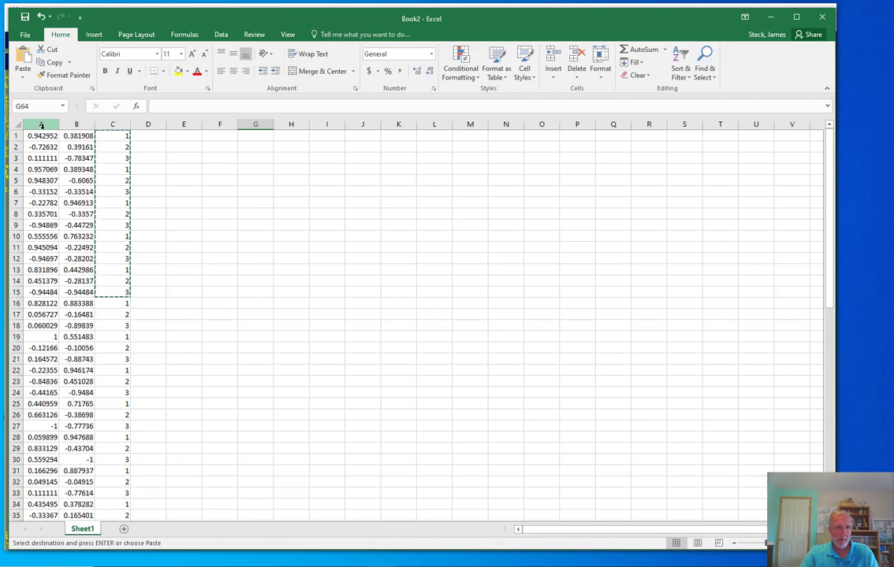
drag(41, 124, 117, 123)
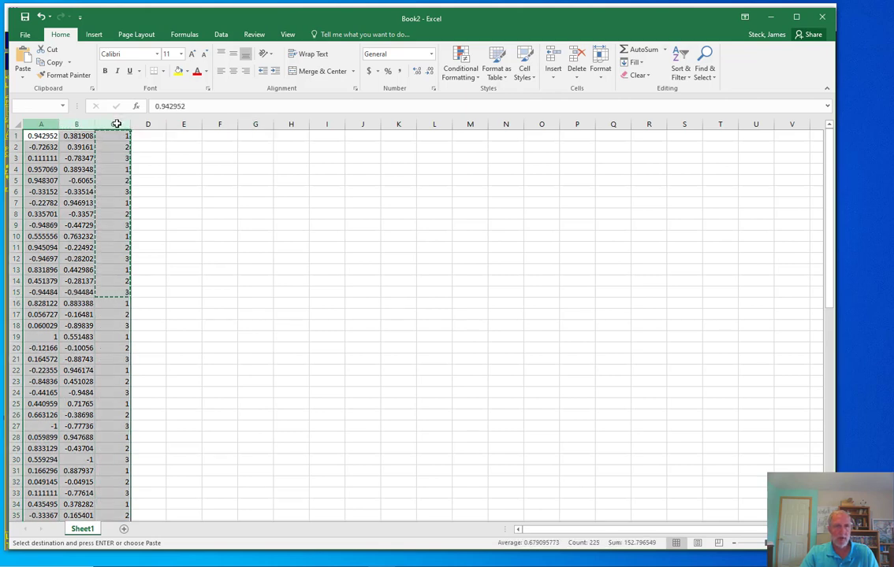
click(94, 34)
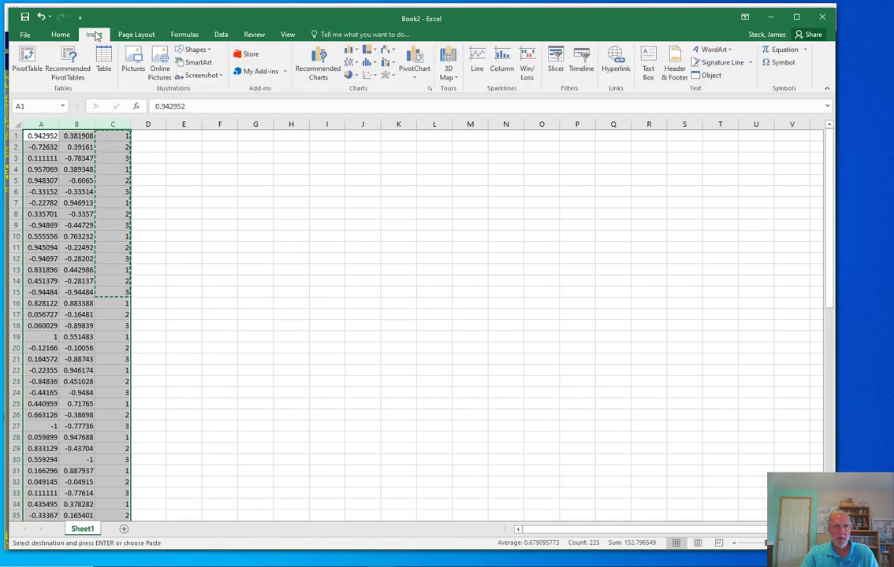
click(376, 79)
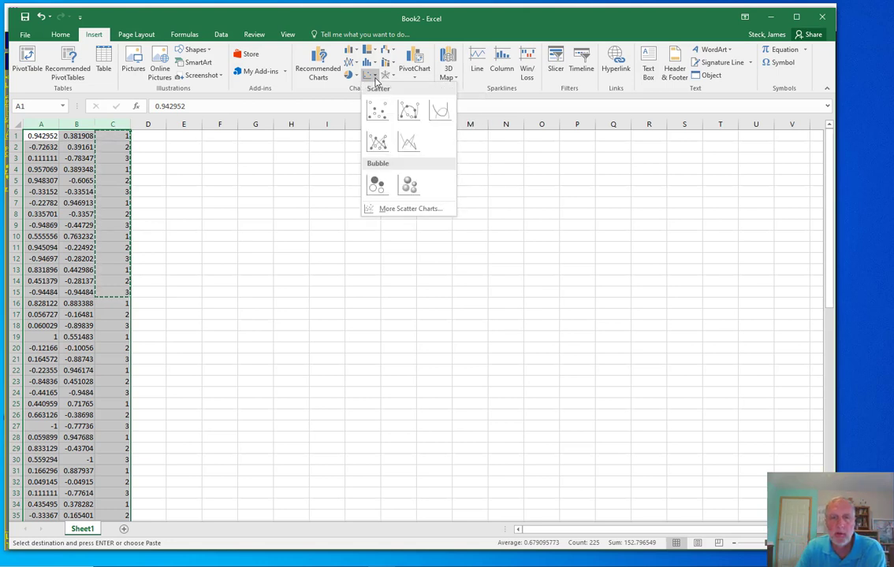
click(407, 193)
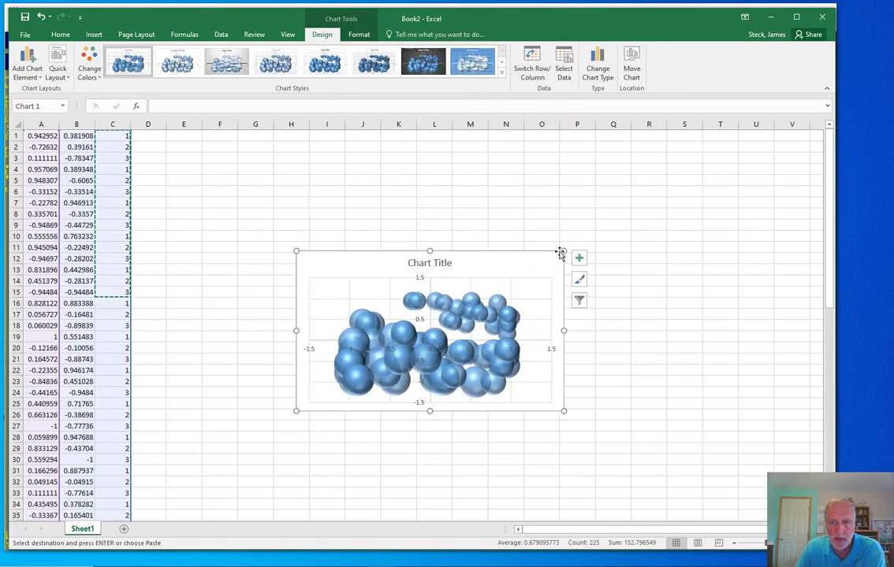
drag(563, 251, 593, 164)
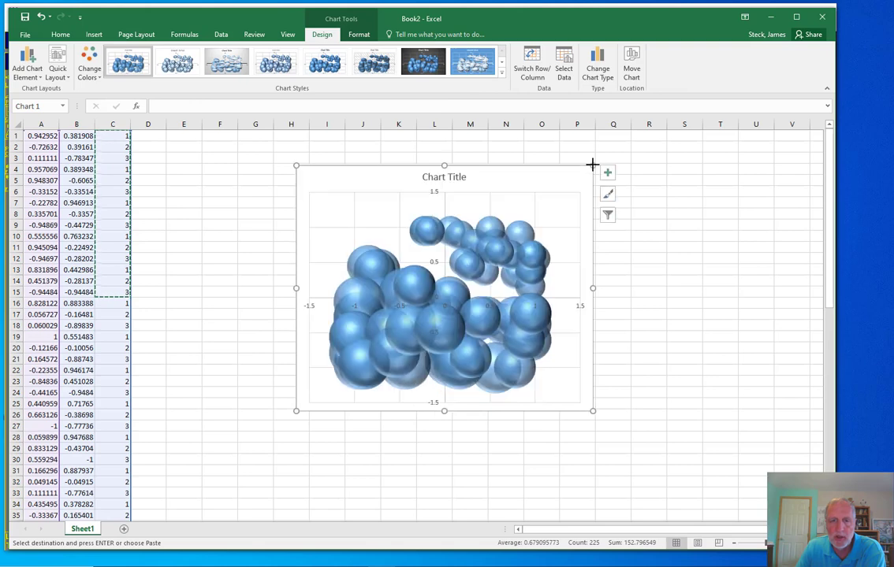
- Check the coordinates and class labels in the first two rows, and enlarge the bubble chart to span about F4 to P32
click(40, 136)
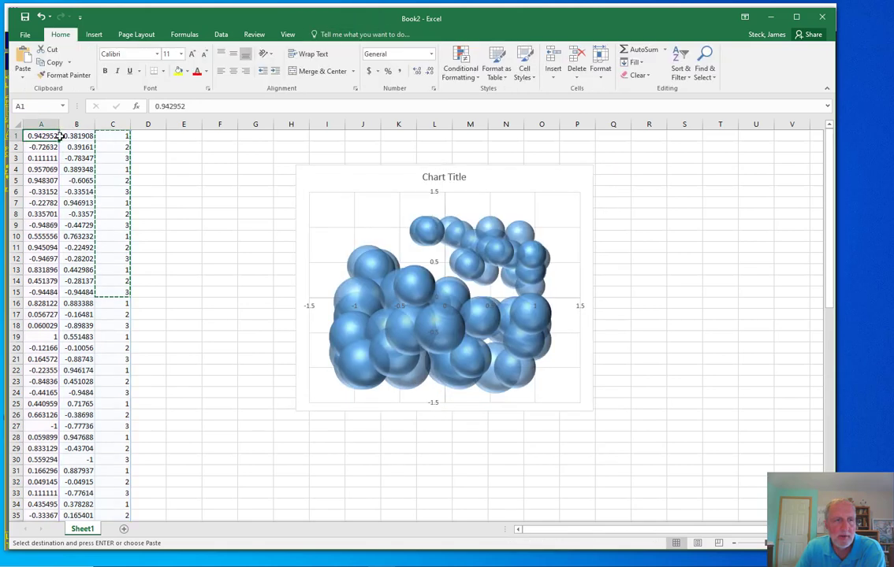
click(71, 136)
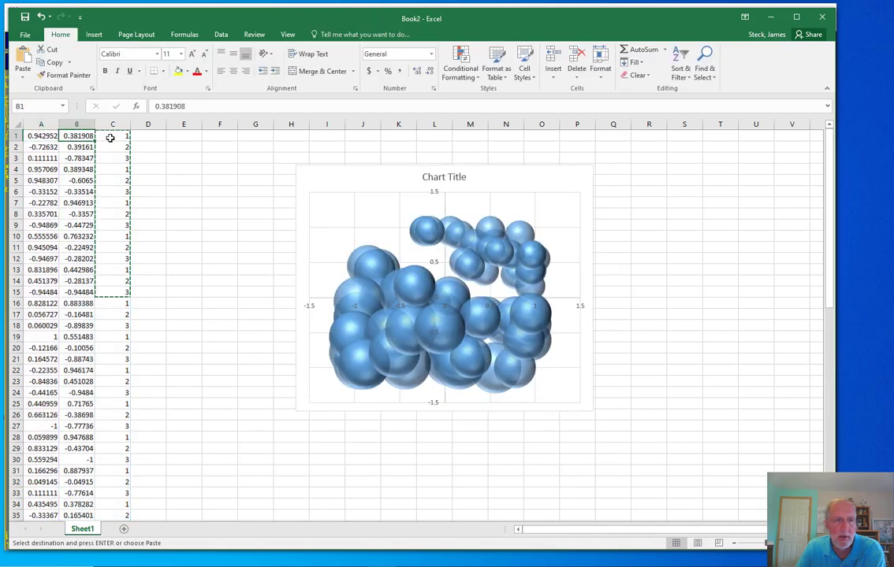
click(111, 138)
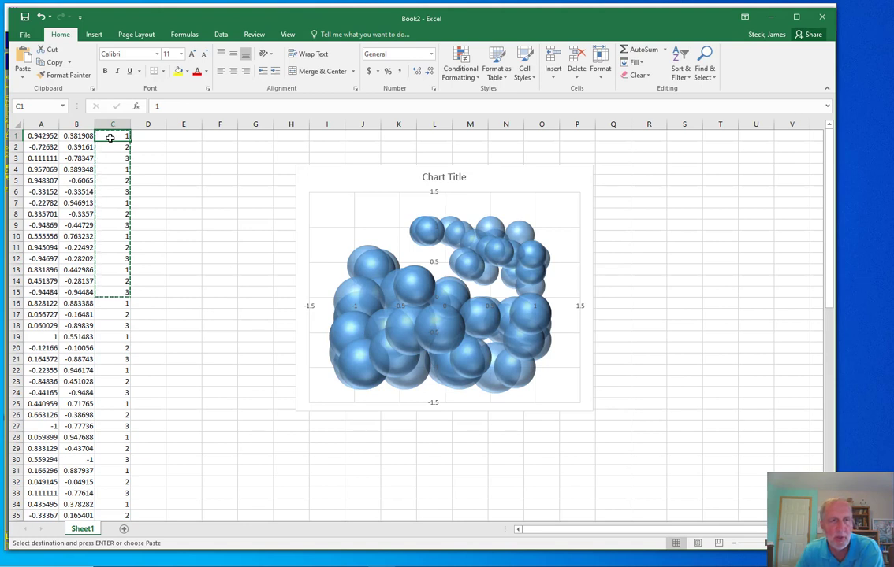
click(49, 147)
click(85, 148)
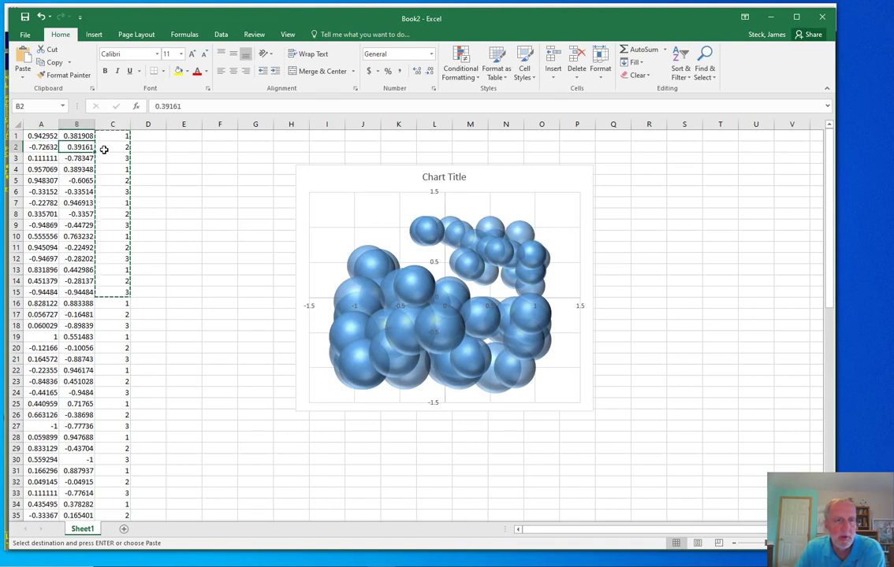
click(105, 148)
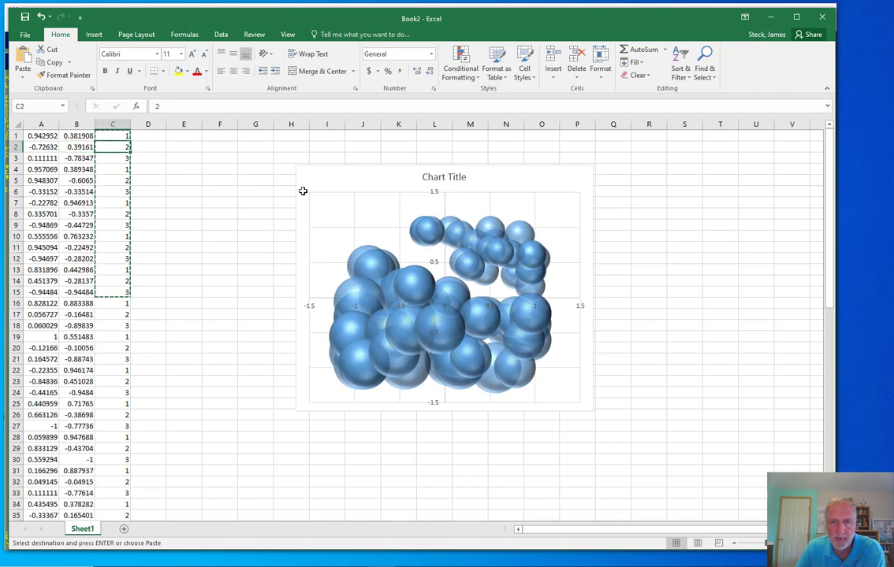
click(329, 390)
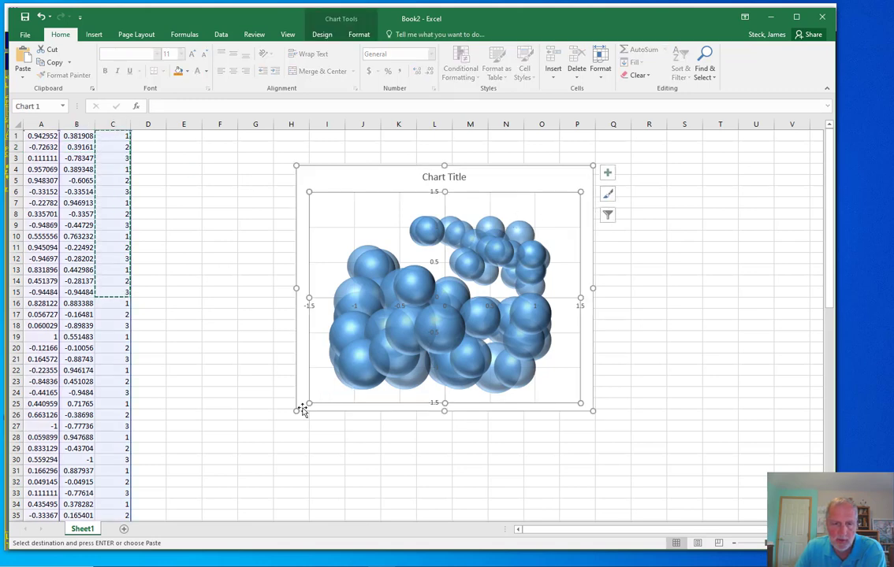
drag(299, 411, 213, 489)
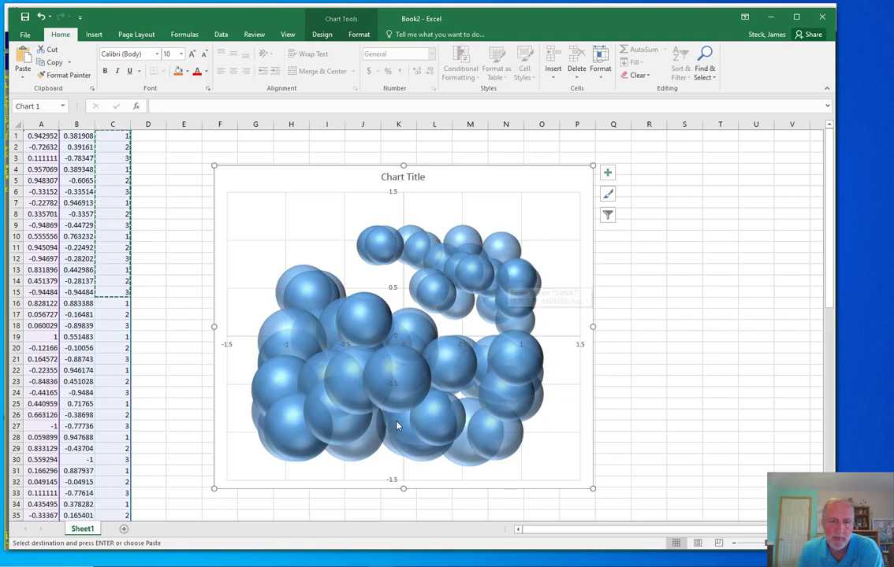
mouse_move(402, 426)
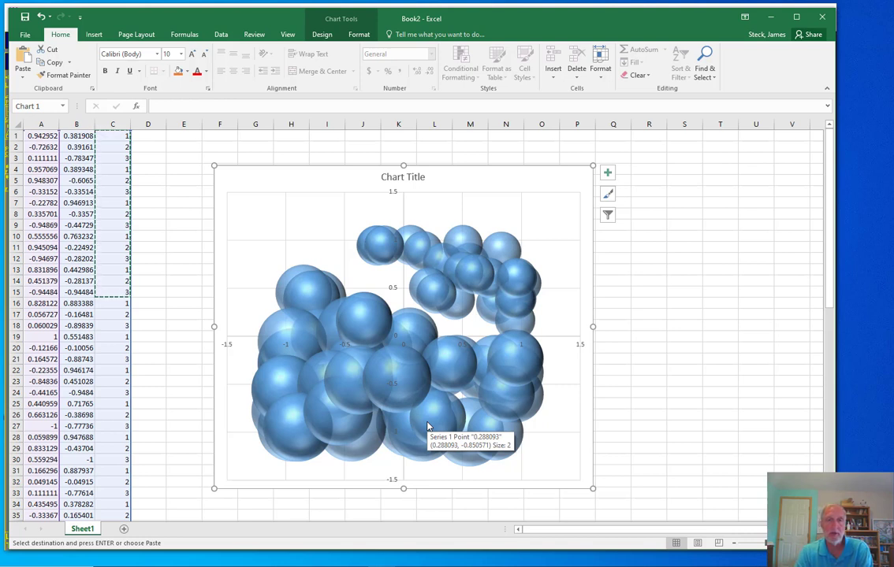
- Switch to NeuralWorks and build a 10 by 10 self-organizing map with 3 outputs, an output network and connected bias on the iris data
click(772, 19)
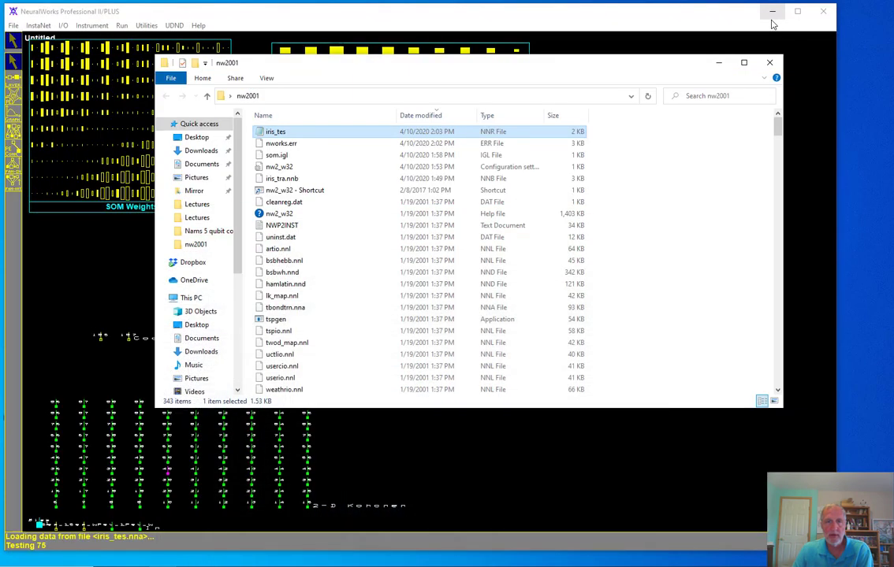
click(719, 64)
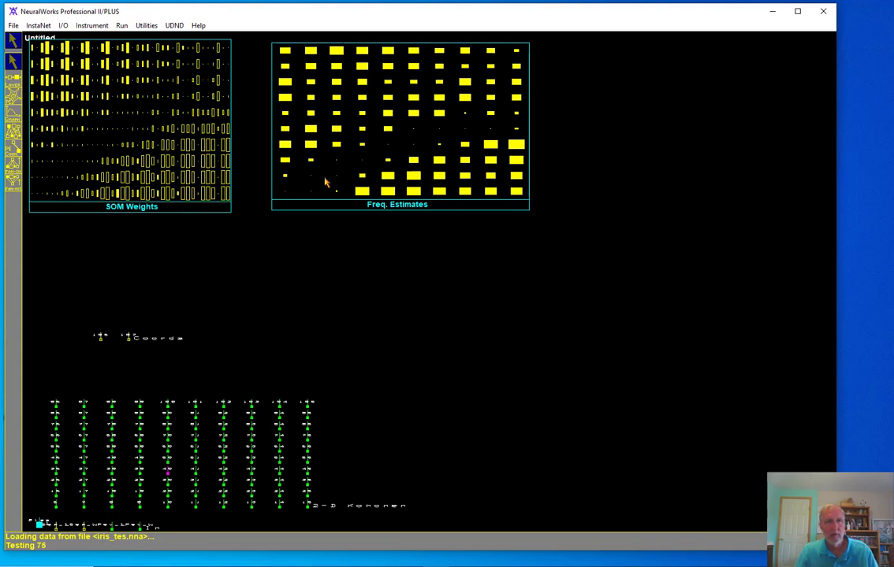
click(40, 28)
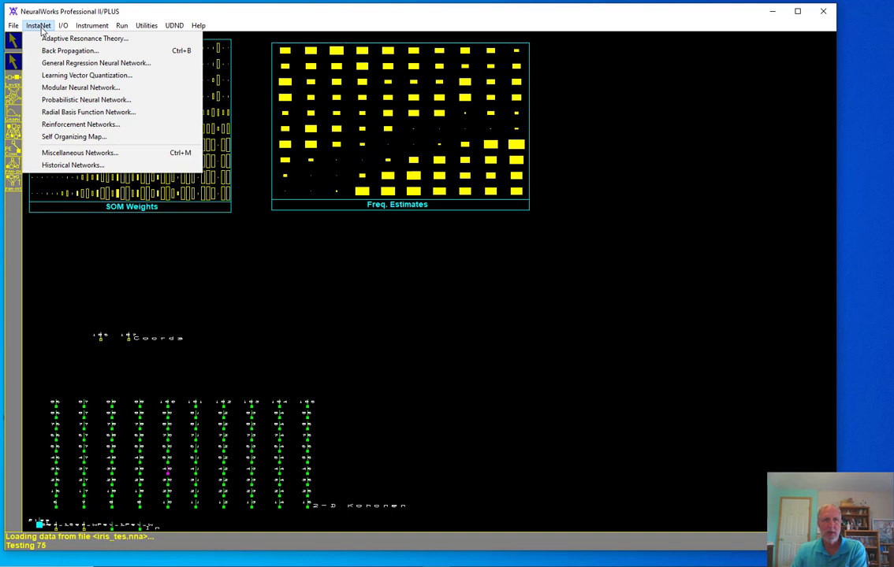
click(75, 137)
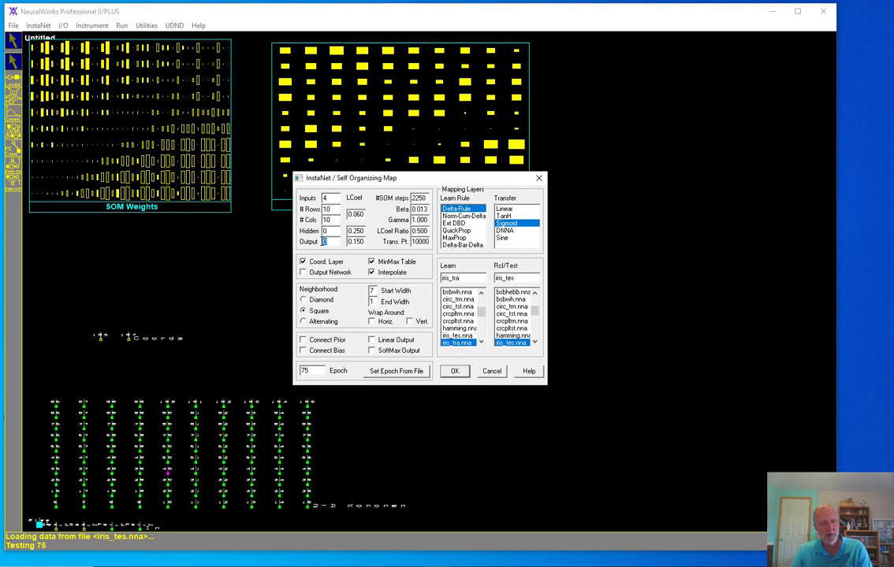
text(3)
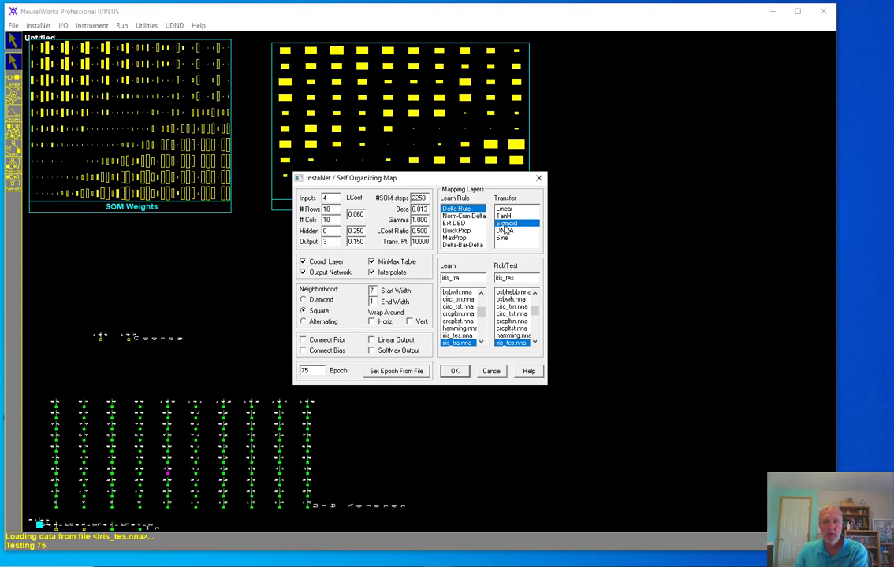
click(372, 262)
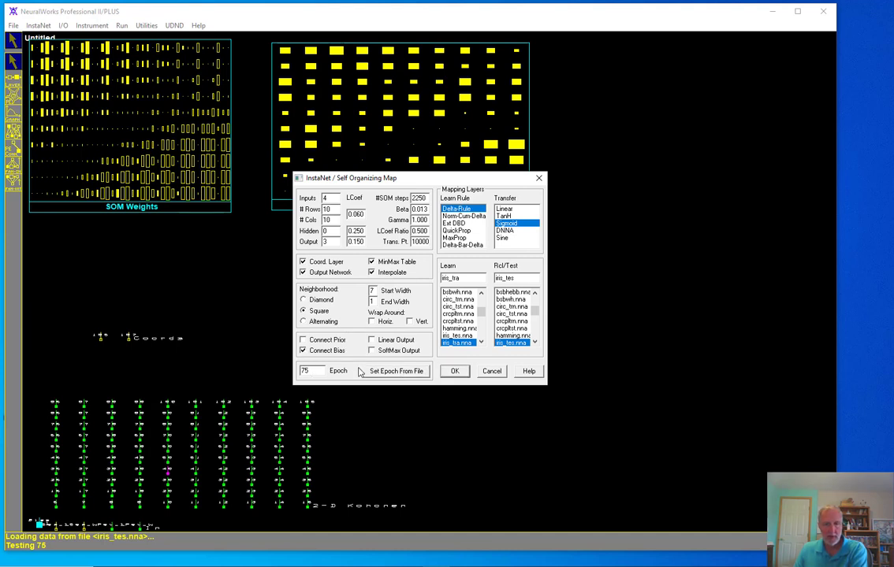
click(461, 375)
- Add RMS Error, Frequency Estimates and SOM Weights instruments to the new network
click(409, 318)
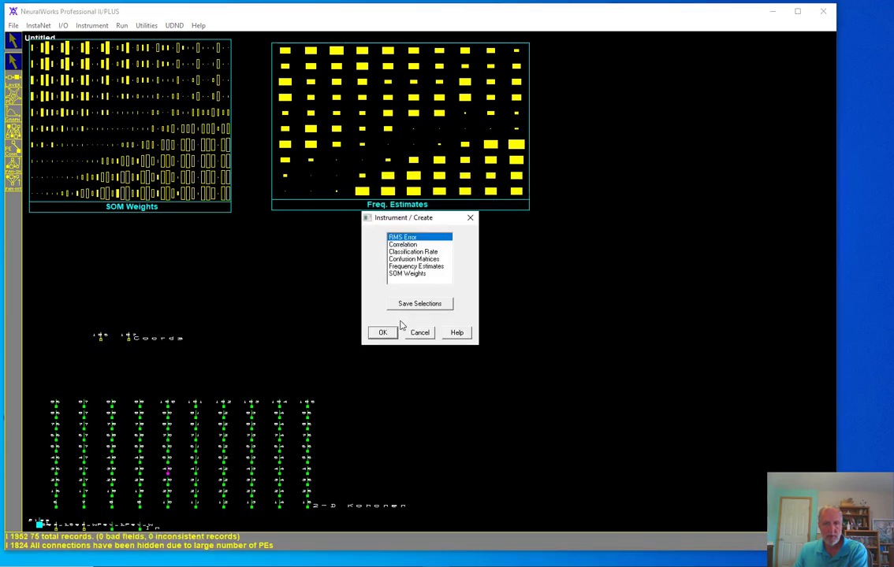
click(409, 275)
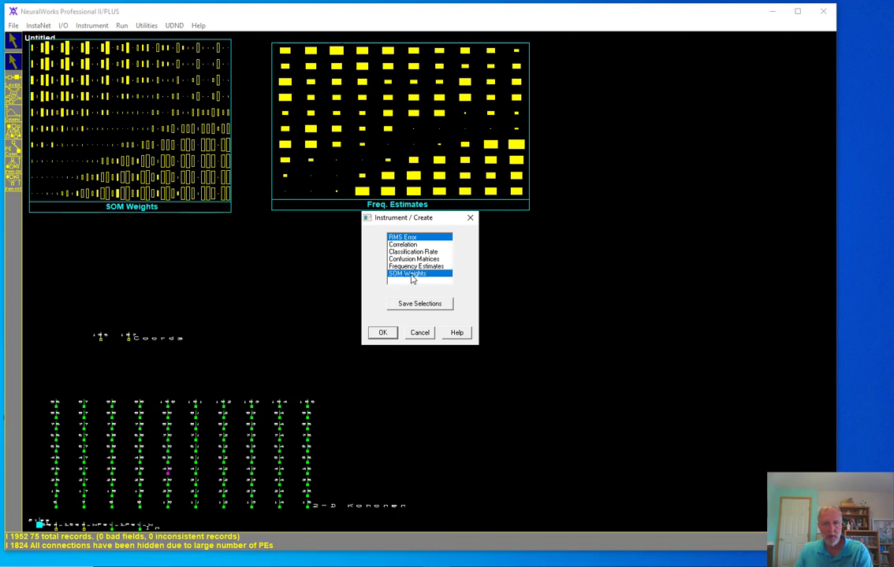
click(412, 267)
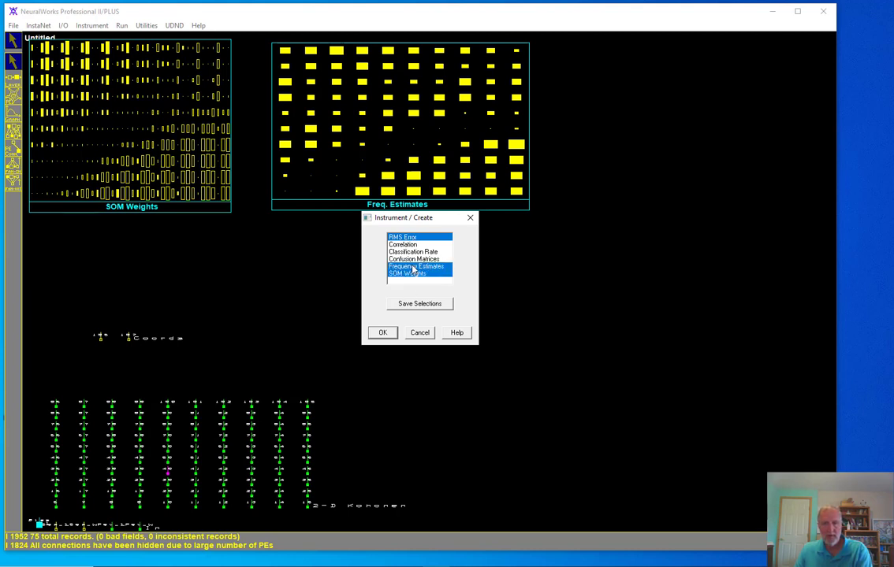
click(382, 333)
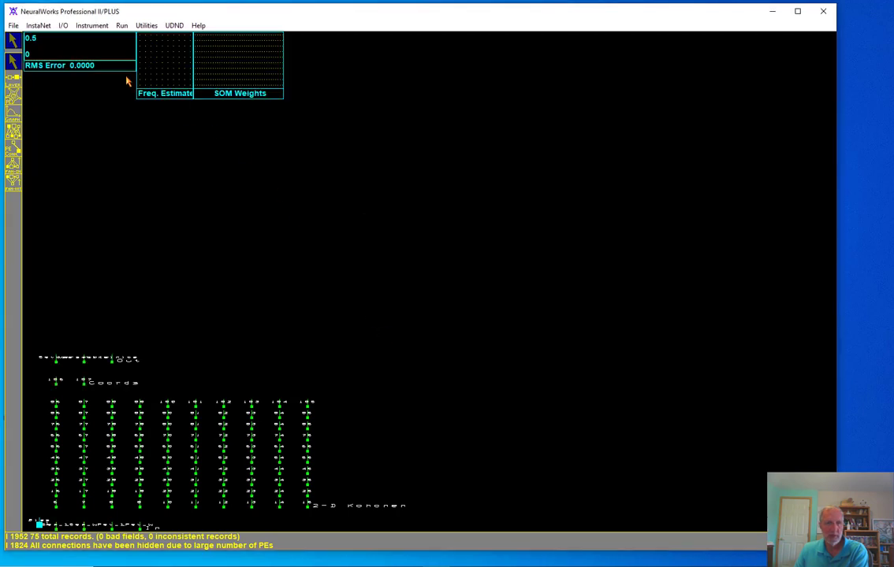
- Enlarge the three instruments and arrange SOM Weights and Freq. Estimates side by side beneath the wide RMS Error graph
drag(172, 80, 691, 235)
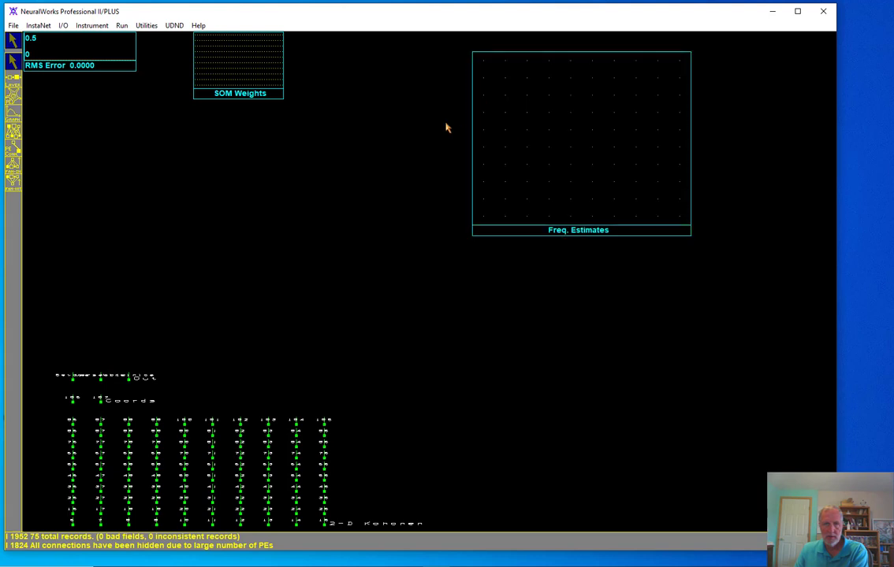
drag(283, 98, 441, 231)
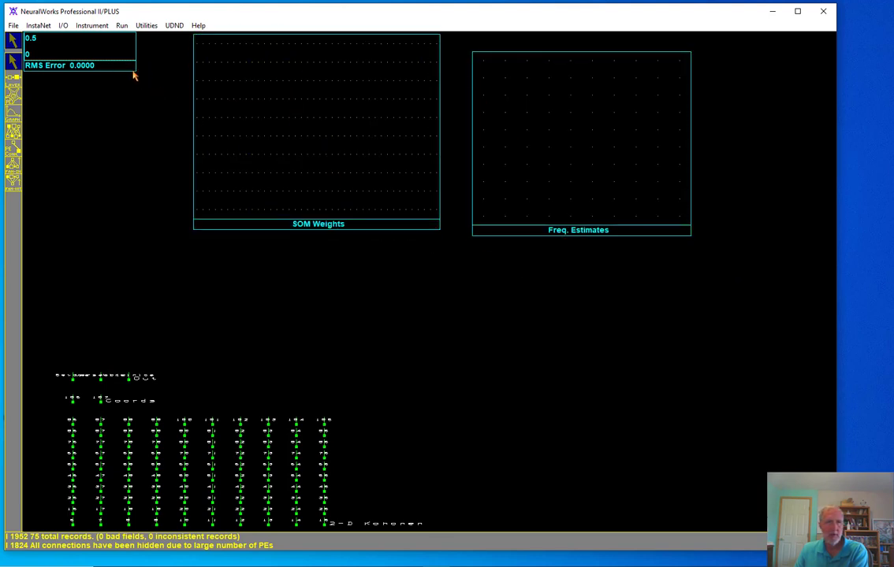
drag(134, 74, 750, 150)
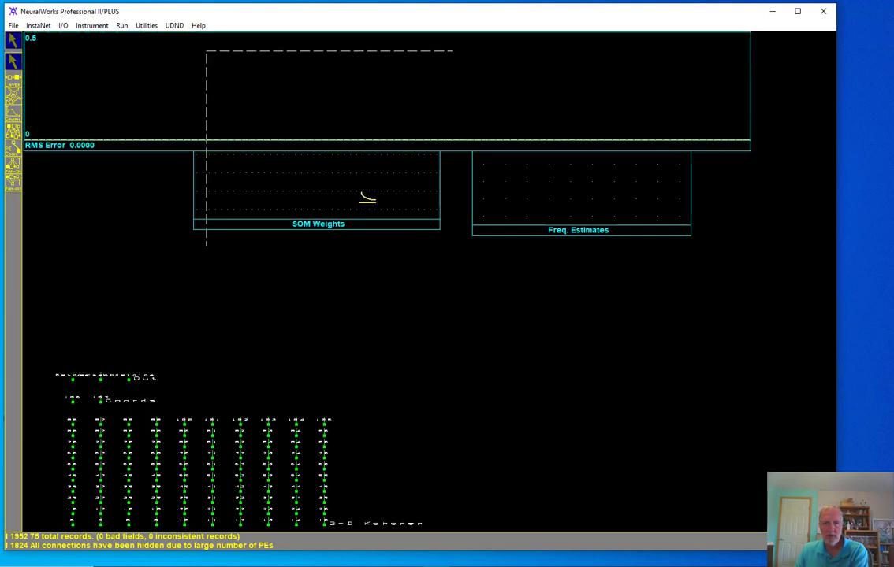
drag(368, 197, 377, 300)
drag(612, 202, 666, 305)
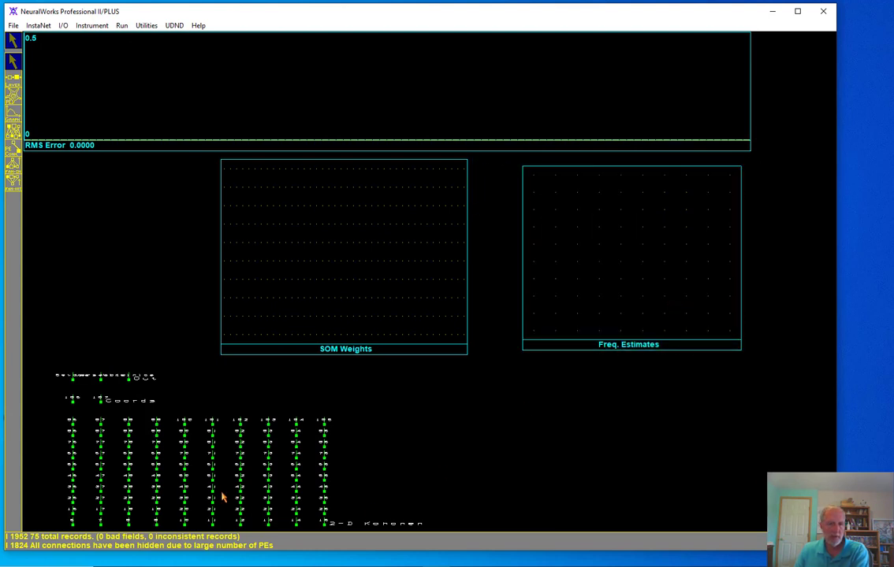
- Move the Out, Coords and 2-D Kohonen layers upward with space between them, and extend the window slightly downward
click(118, 377)
drag(118, 377, 122, 326)
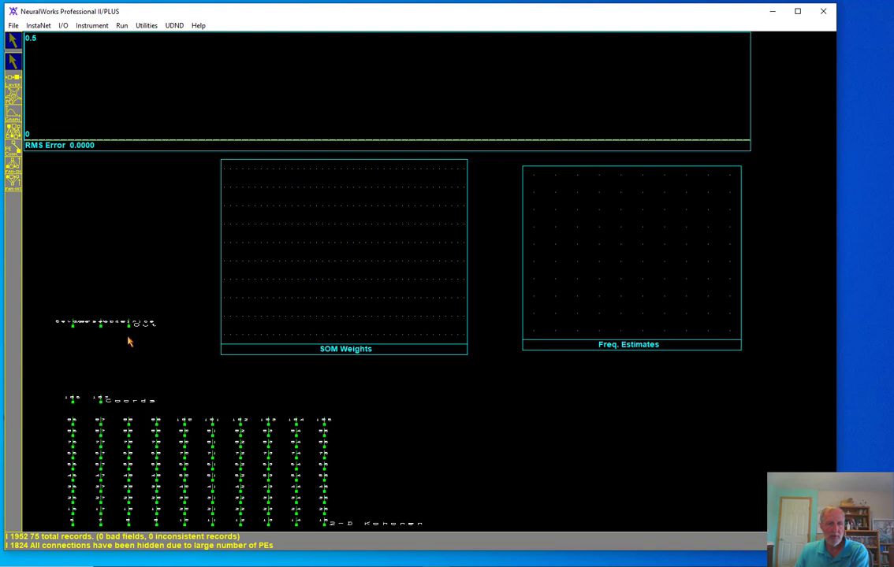
drag(96, 402, 110, 364)
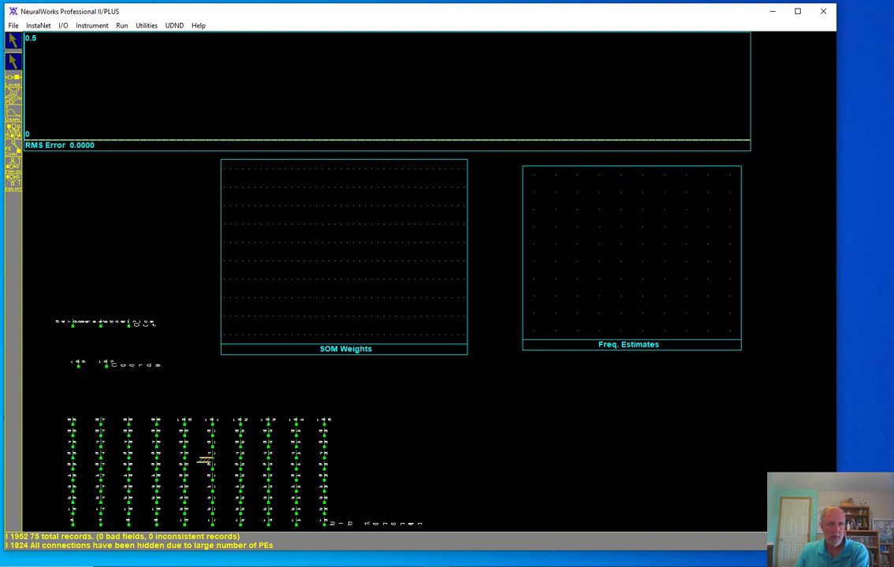
drag(203, 459, 193, 451)
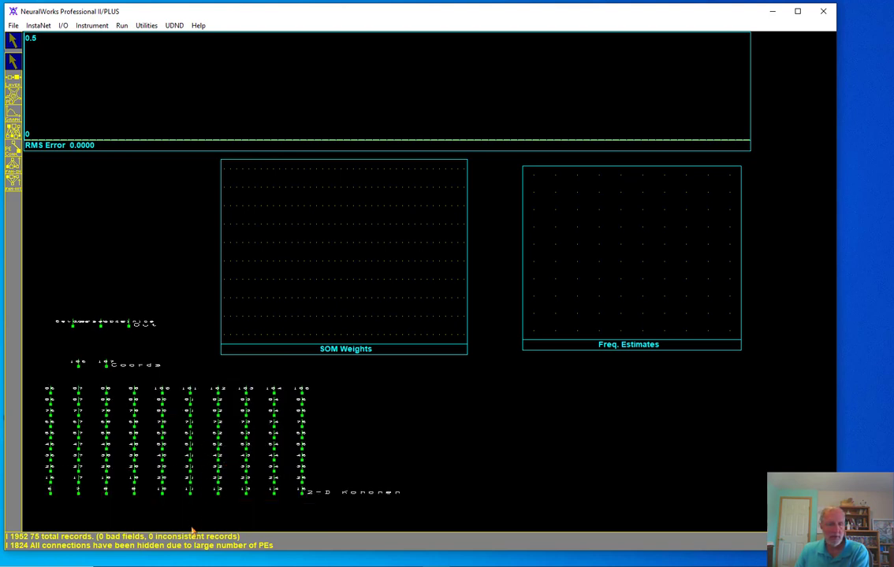
drag(212, 554, 214, 563)
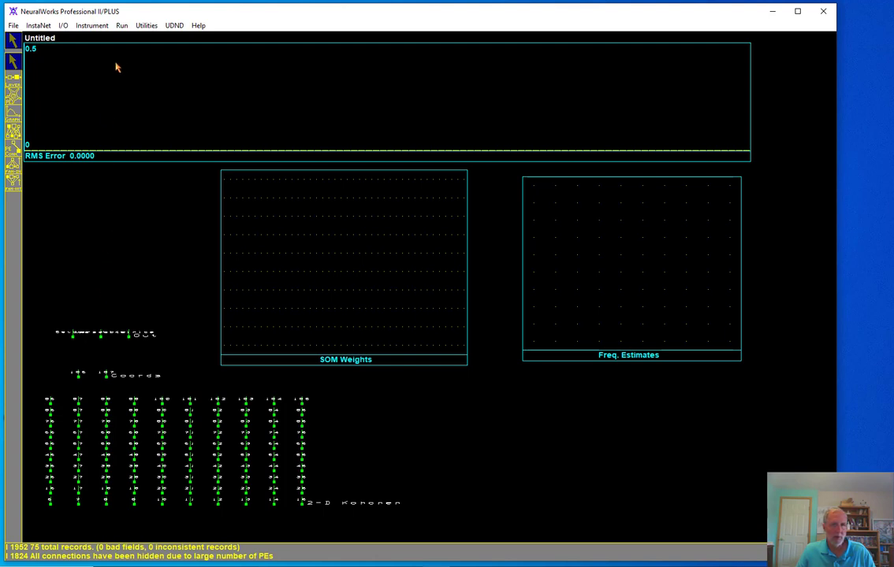
- Train the self-organizing map in two consecutive learning runs of 7250 iterations each
click(122, 25)
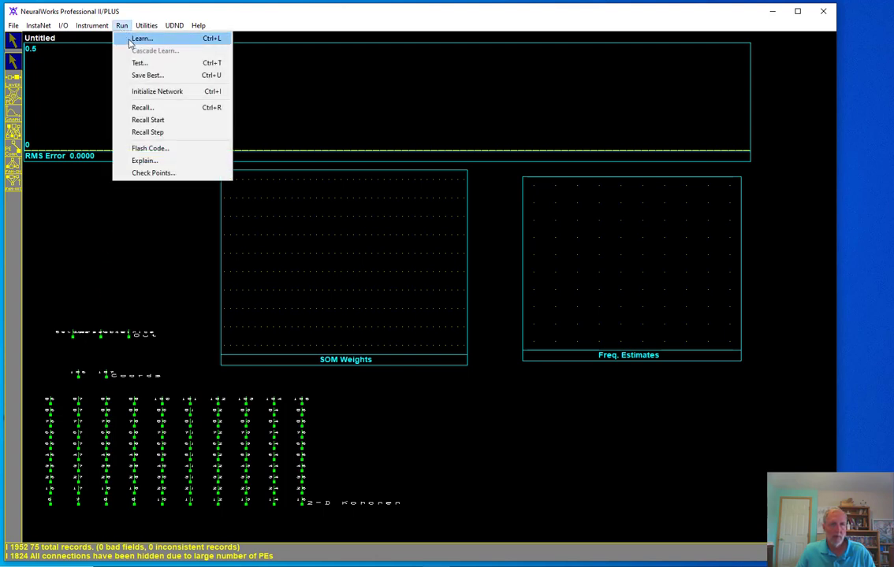
click(132, 39)
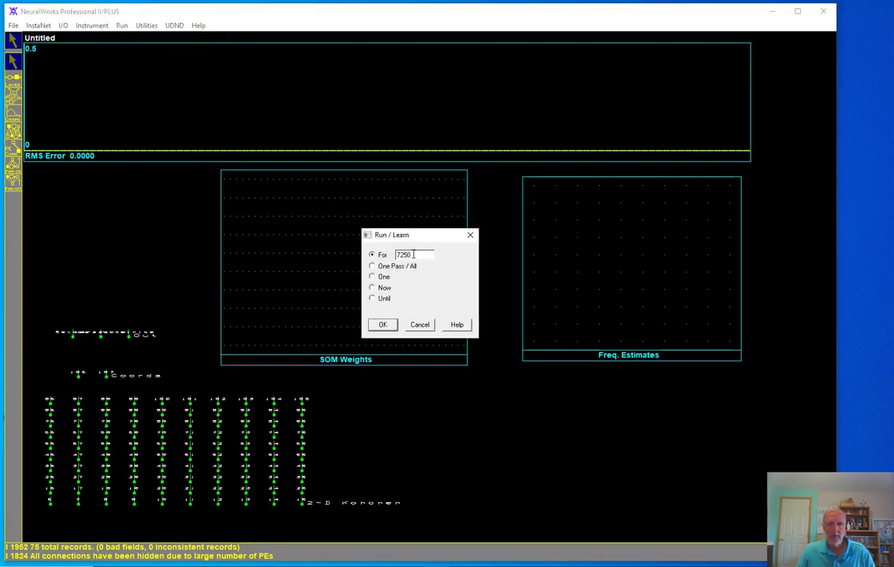
click(383, 326)
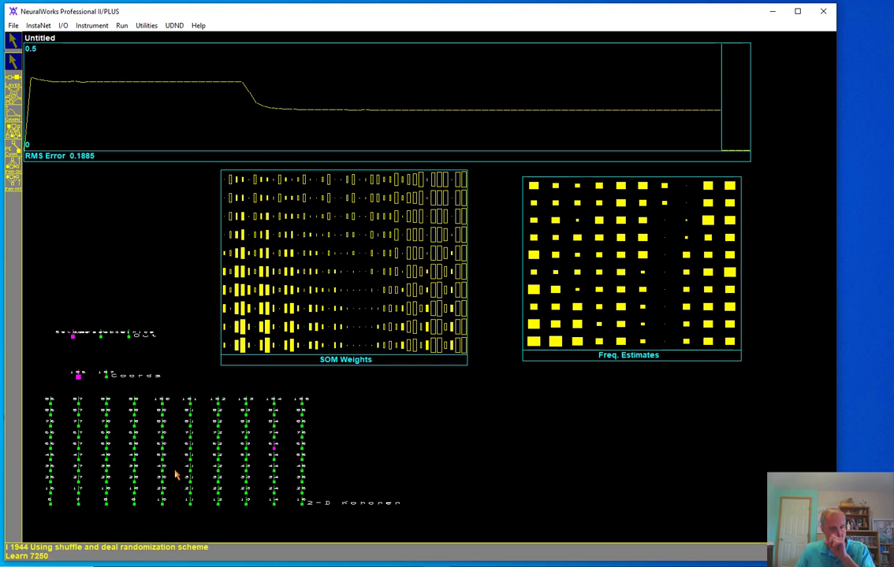
click(122, 25)
click(140, 38)
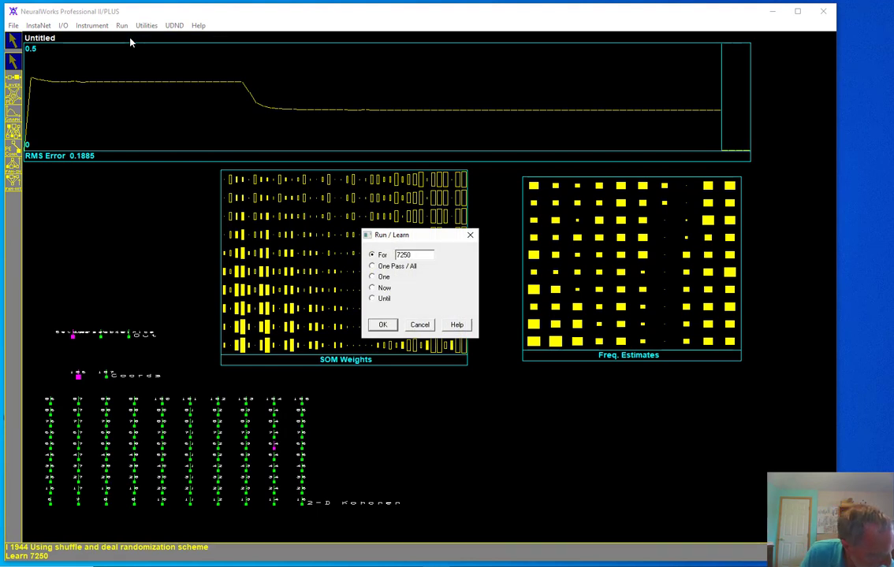
click(385, 326)
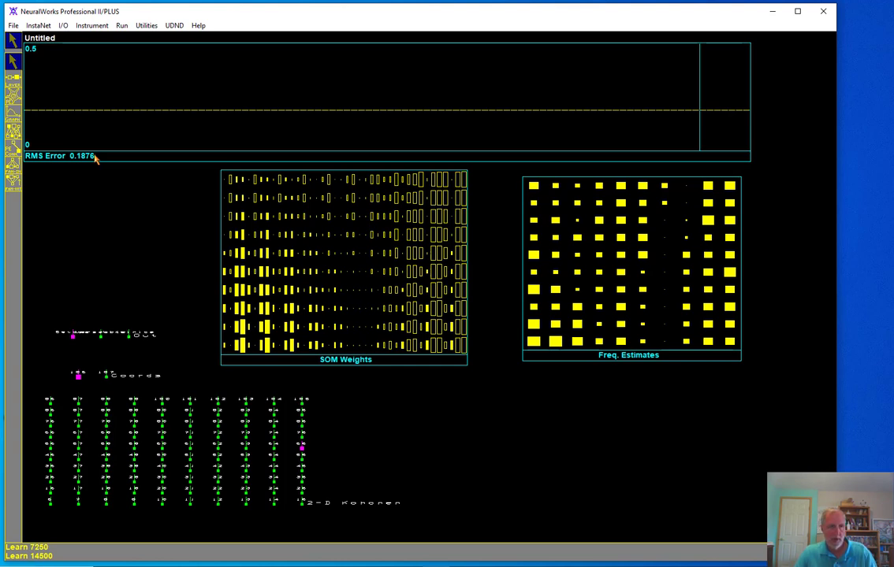
- Start a Learning Vector Quantization network using iris_tra and iris_tes, and set its Kohonen PEs to 7
click(45, 27)
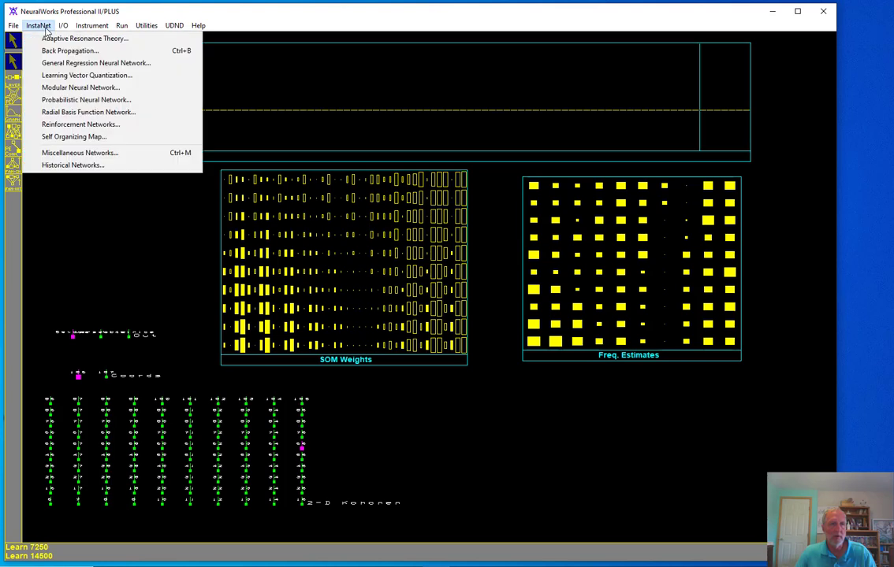
click(101, 76)
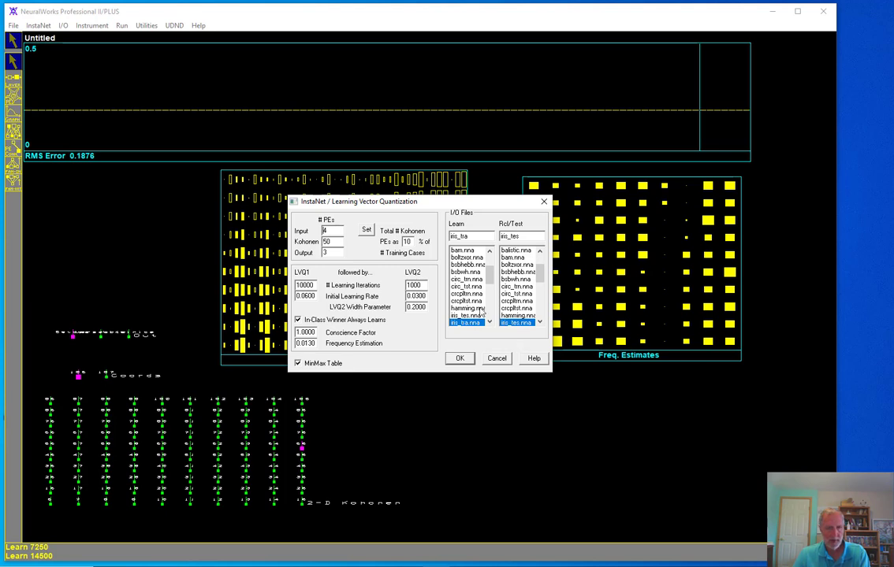
double_click(335, 241)
text(7)
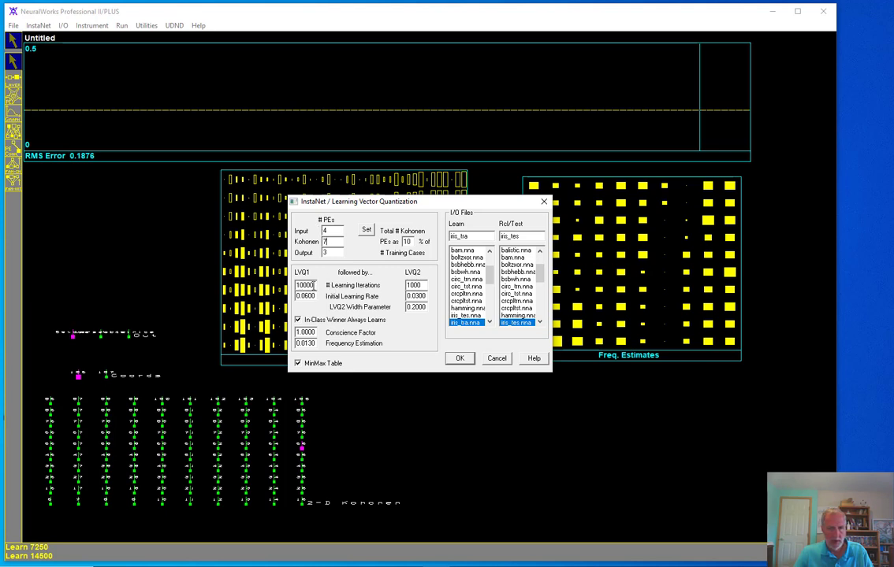
- Set the LVQ1 learning iterations to 2250 and create the network with 3 outputs and the MinMax table enabled
drag(315, 287, 295, 284)
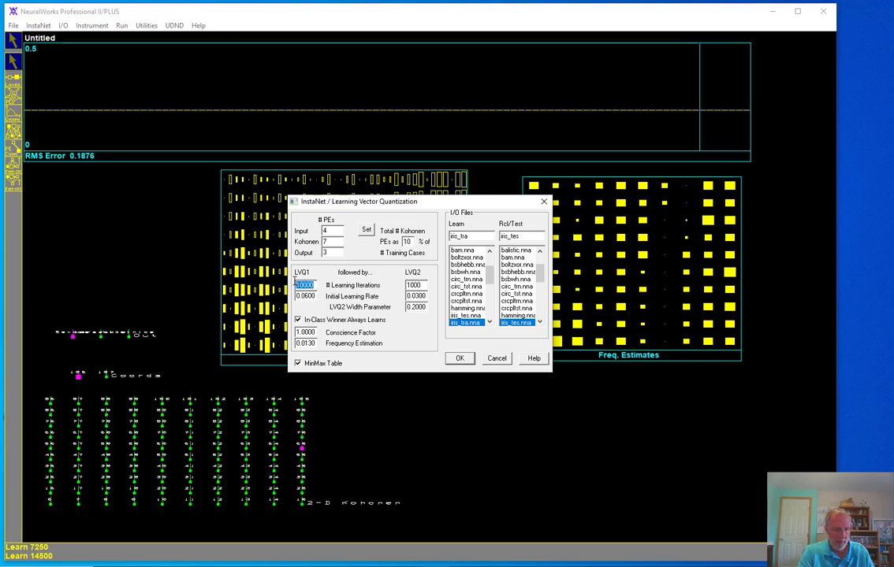
text(33)
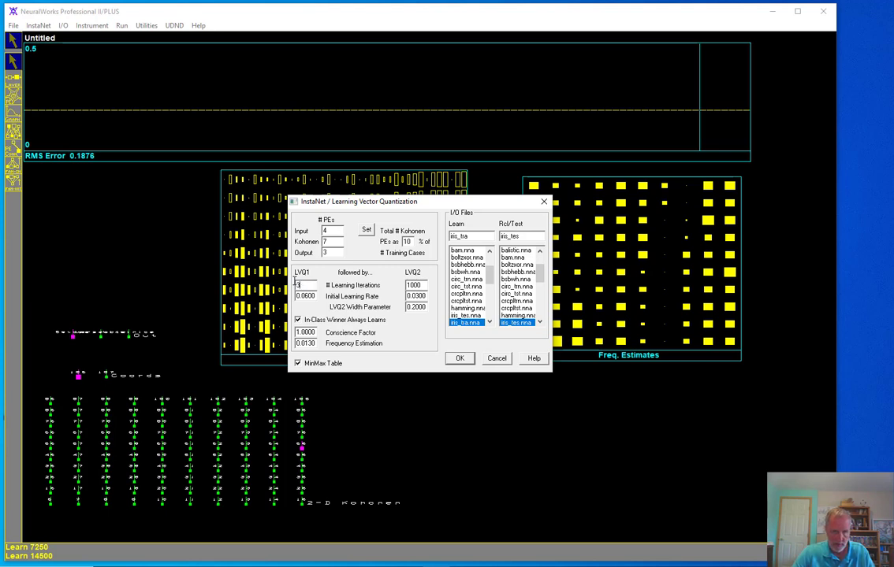
key(BackSpace)
text(225)
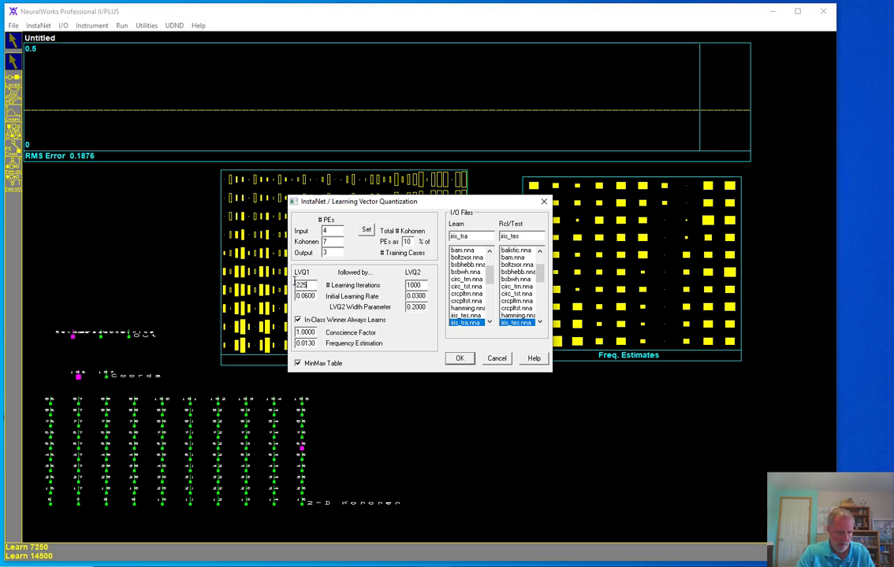
text(0)
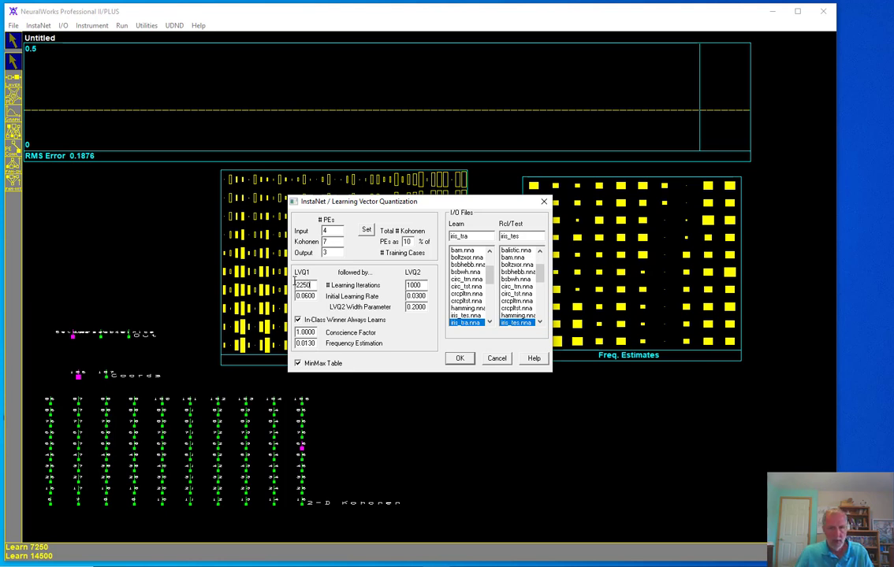
double_click(332, 244)
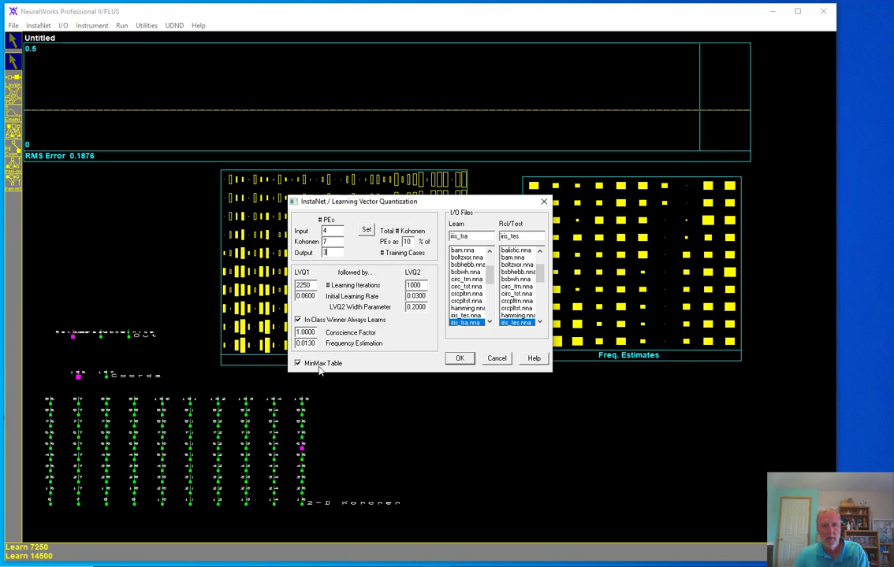
click(461, 359)
- Add only the RMS Error instrument to the LVQ network and enlarge its graph to about half the canvas width
click(405, 317)
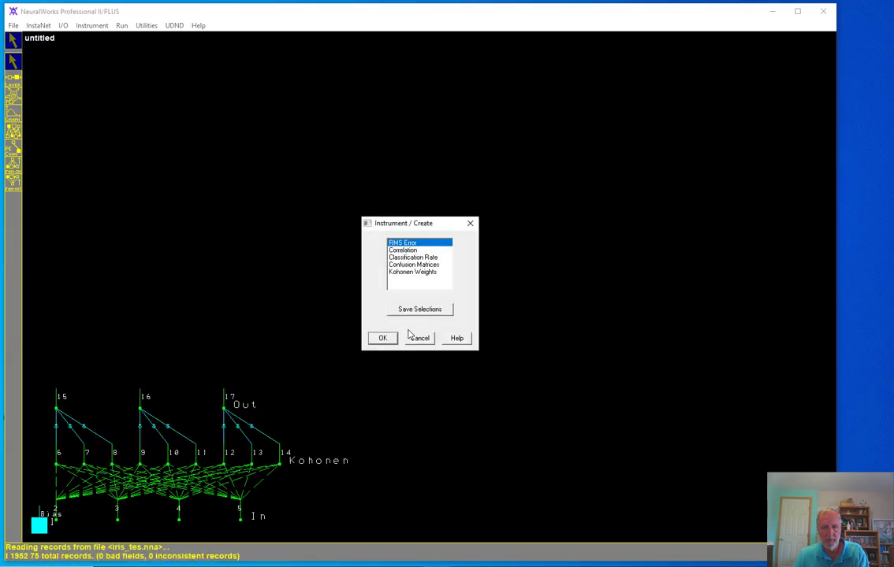
click(382, 338)
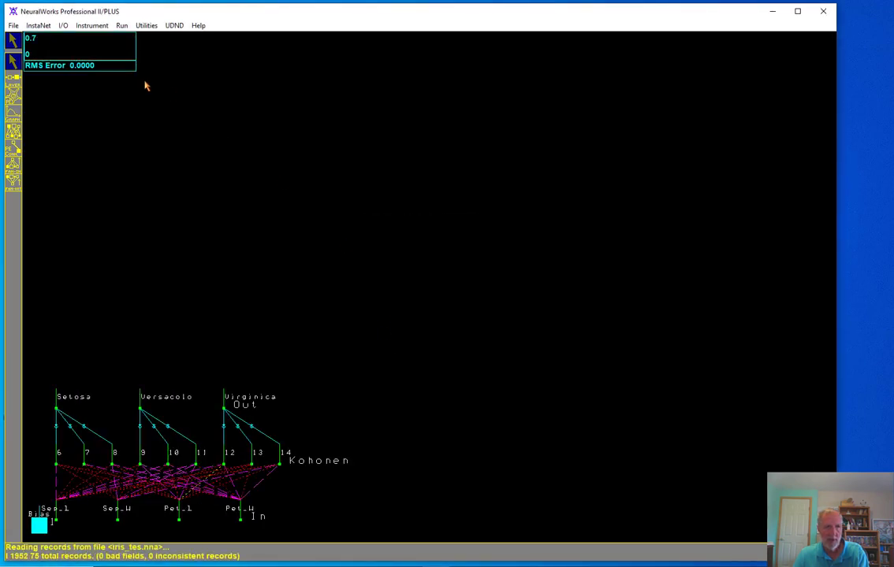
drag(134, 74, 415, 239)
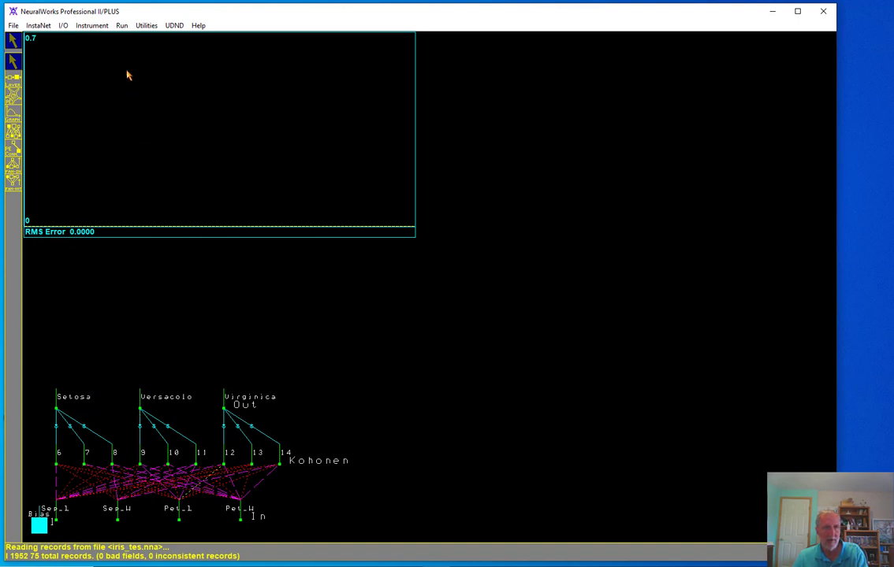
- Train the LVQ network with the learning run set to Until and 3250 iterations
click(123, 25)
click(140, 38)
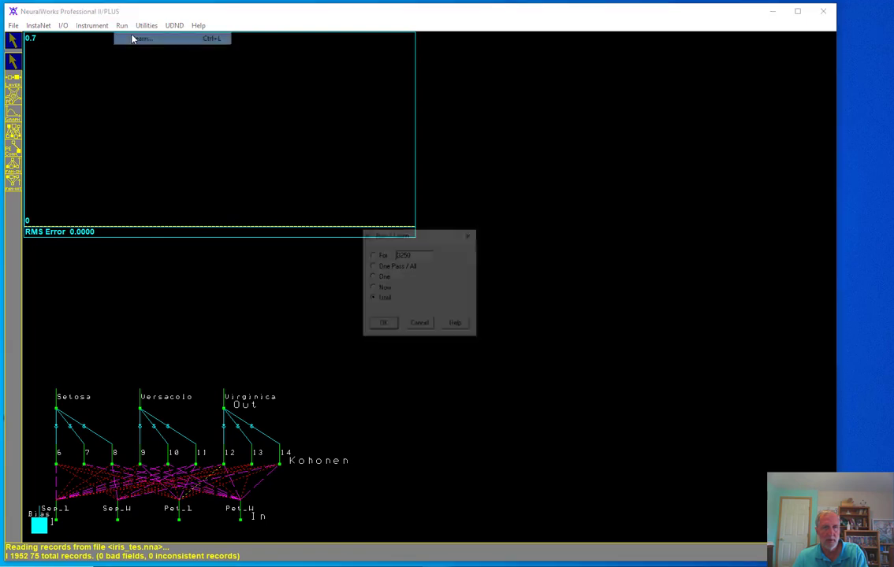
click(381, 324)
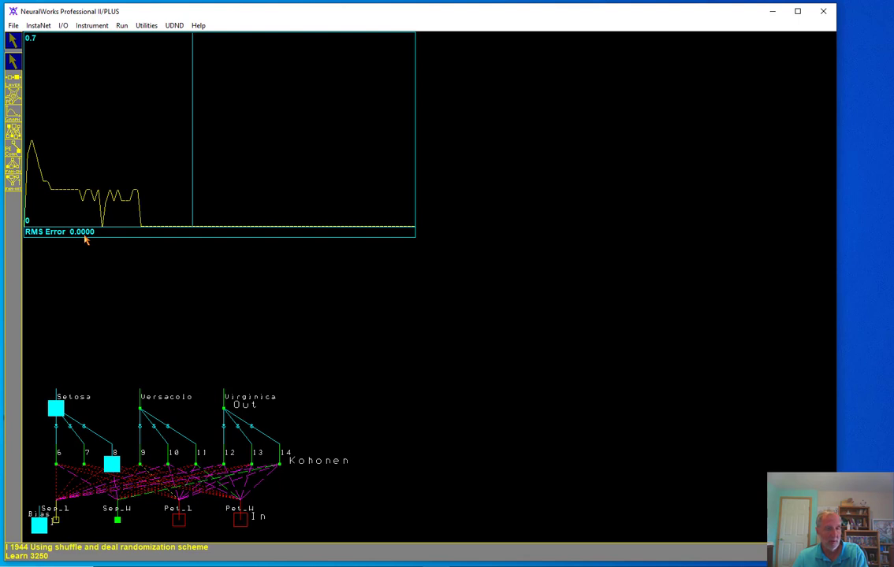
- Test the trained LVQ network on iris_tes with the One Pass / All option
click(122, 26)
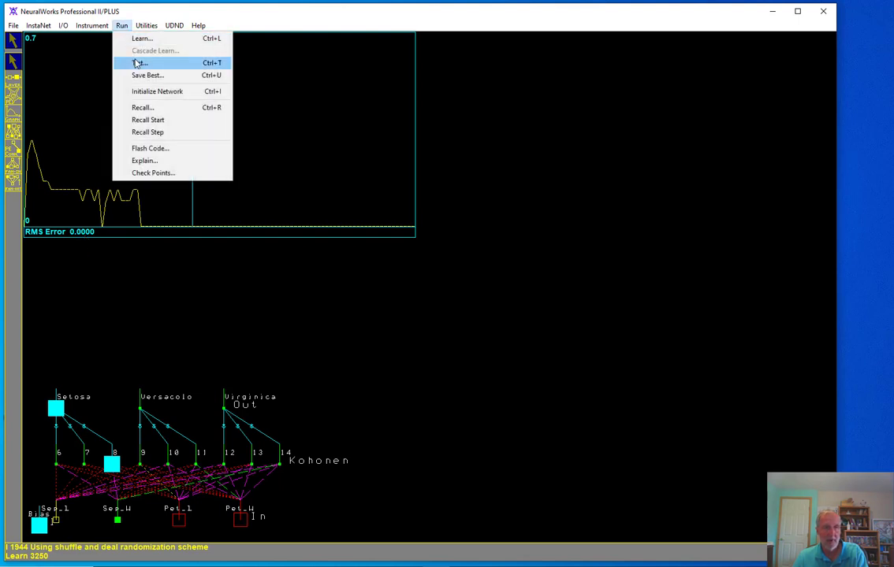
click(136, 62)
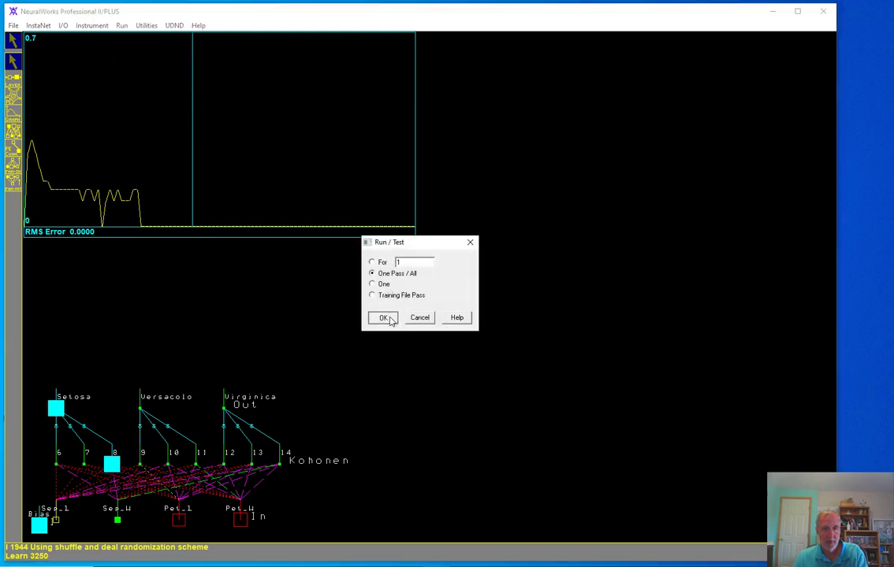
click(382, 318)
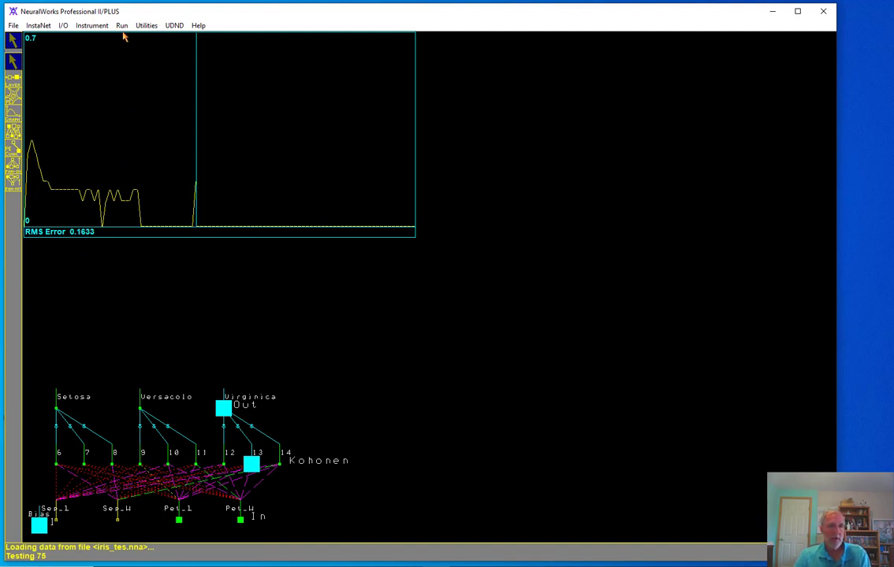
- Start two more learning runs of the LVQ network, keeping the Until option and the 3250 setting
click(122, 26)
click(126, 38)
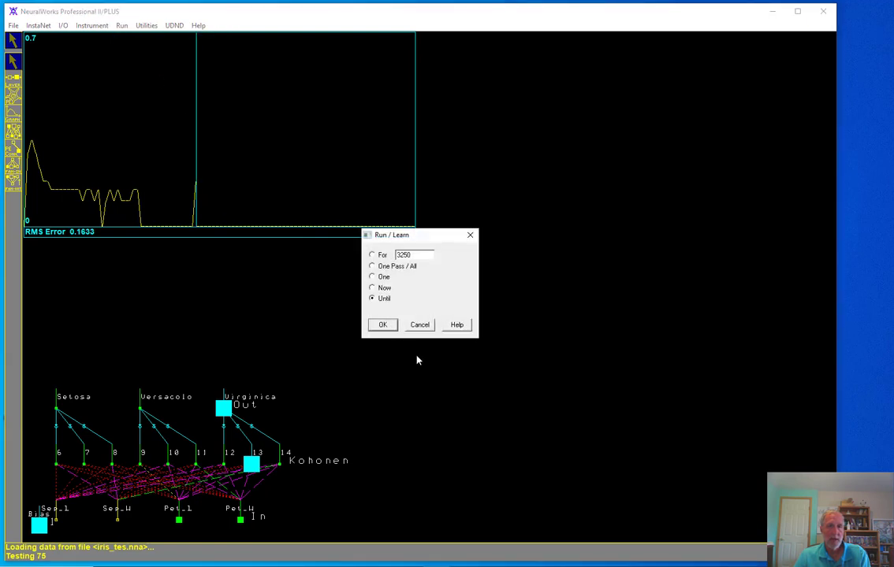
click(382, 326)
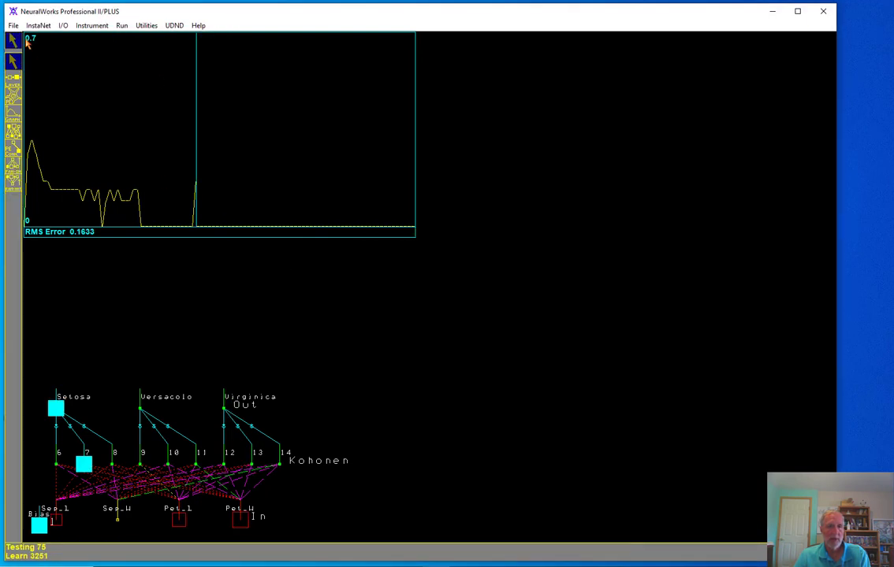
click(122, 25)
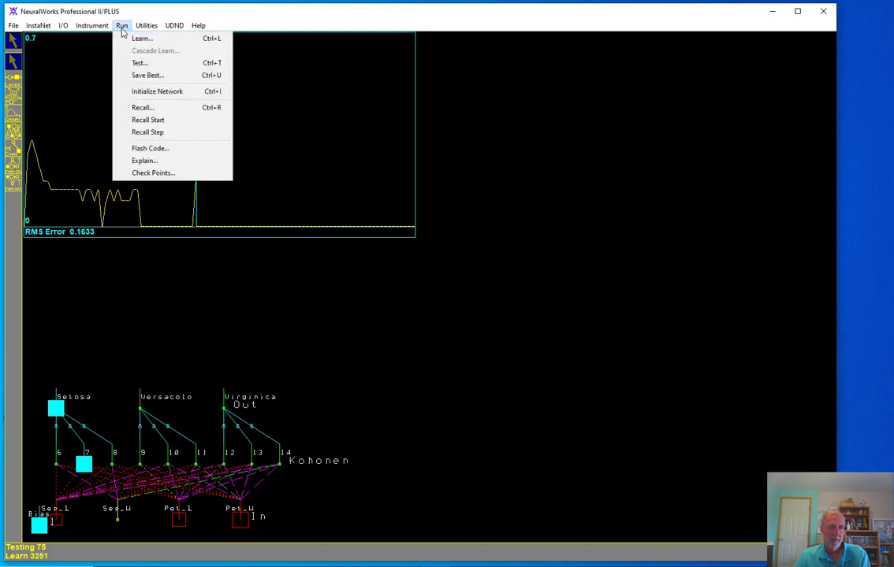
click(132, 37)
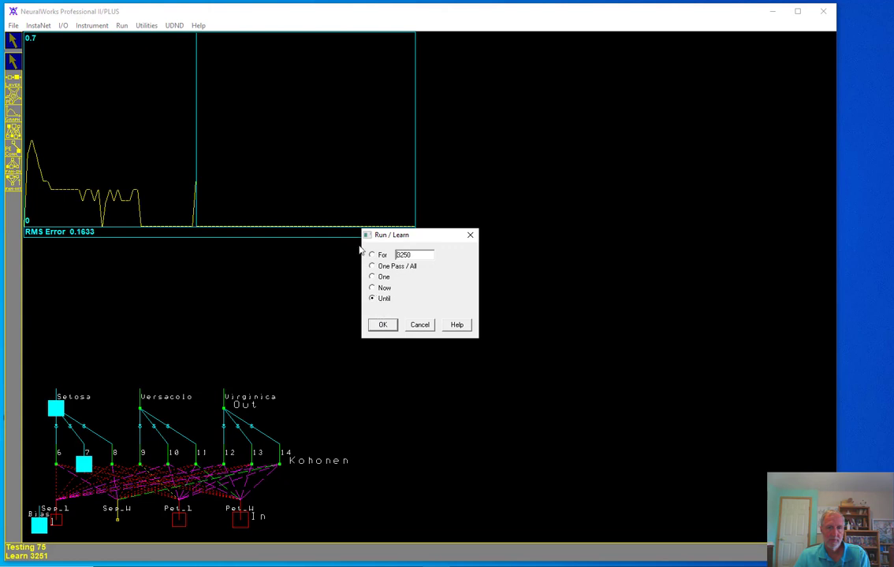
click(387, 330)
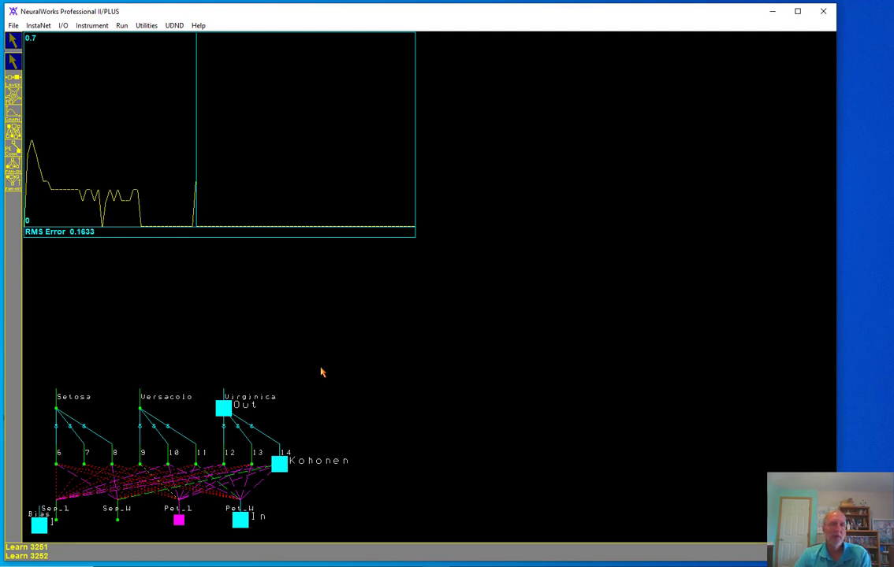
click(49, 30)
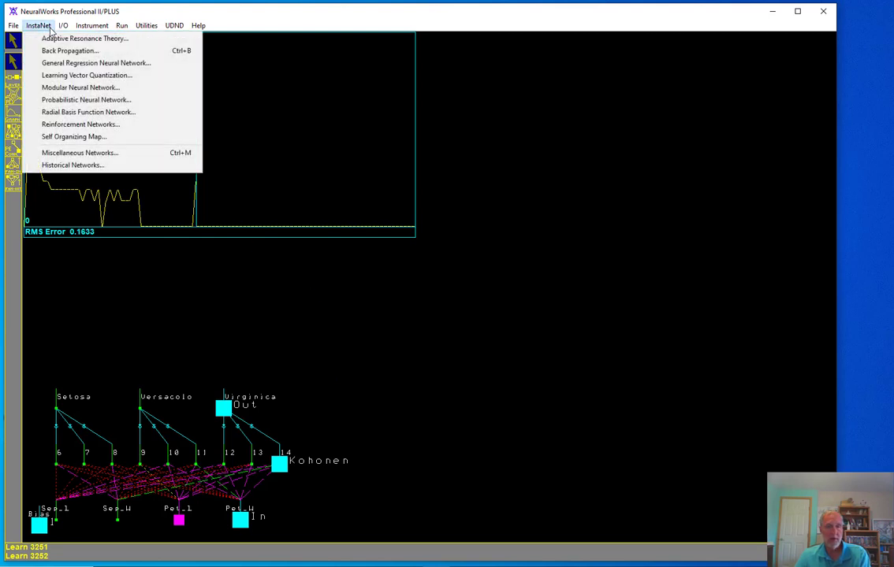
click(247, 316)
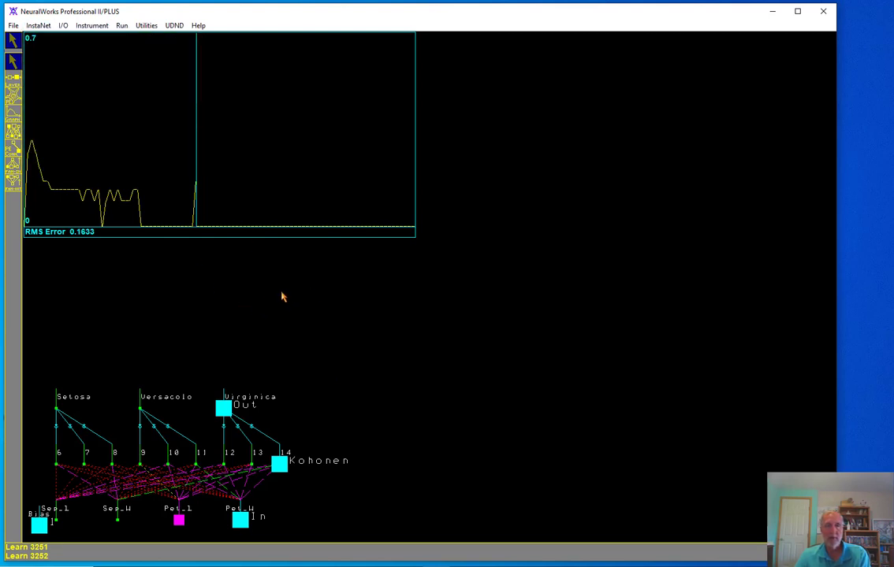
click(448, 565)
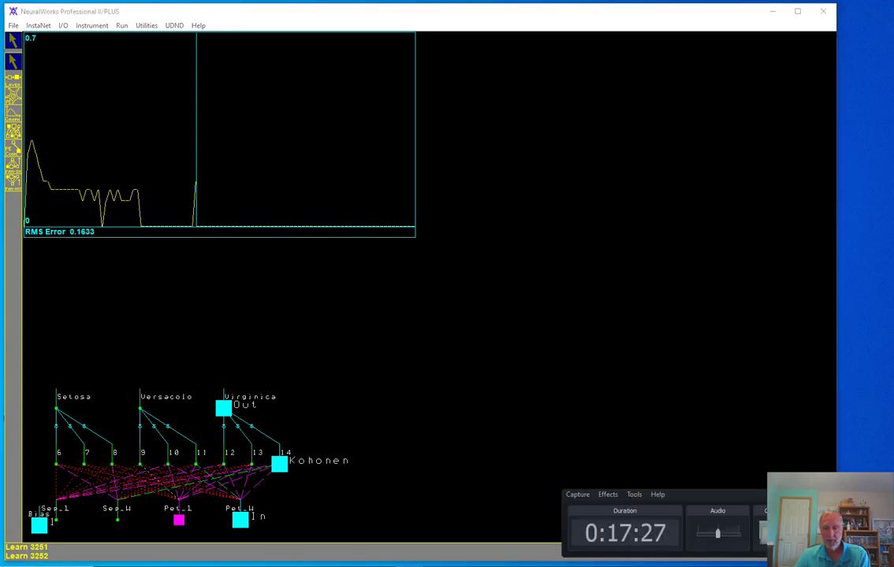